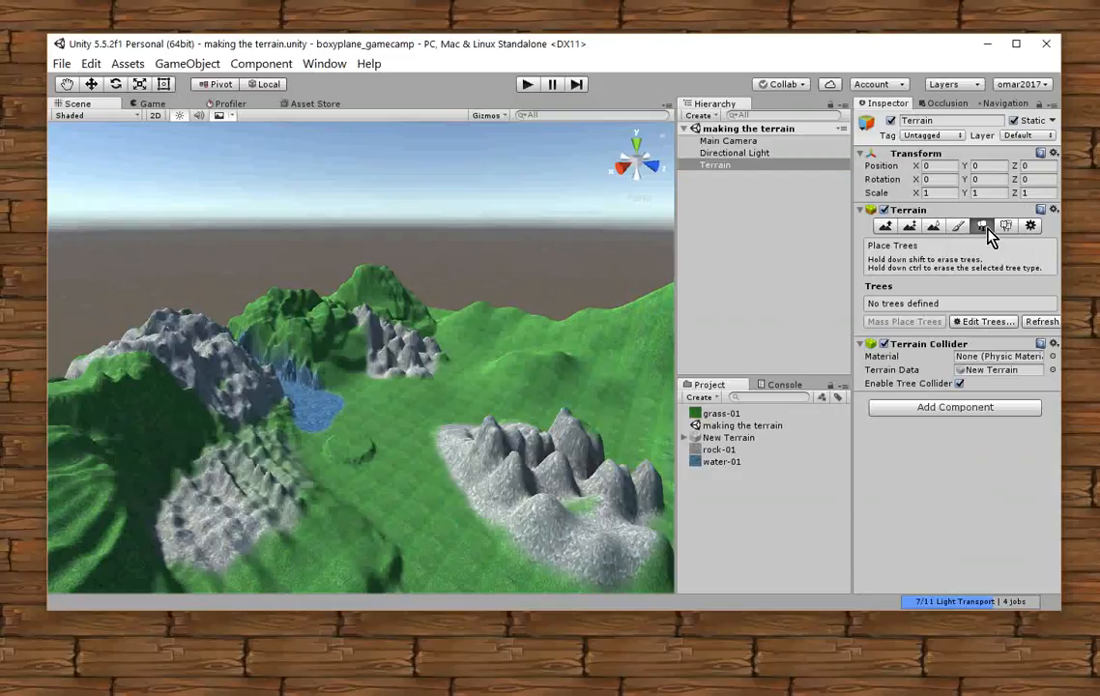
pyautogui.click(957, 228)
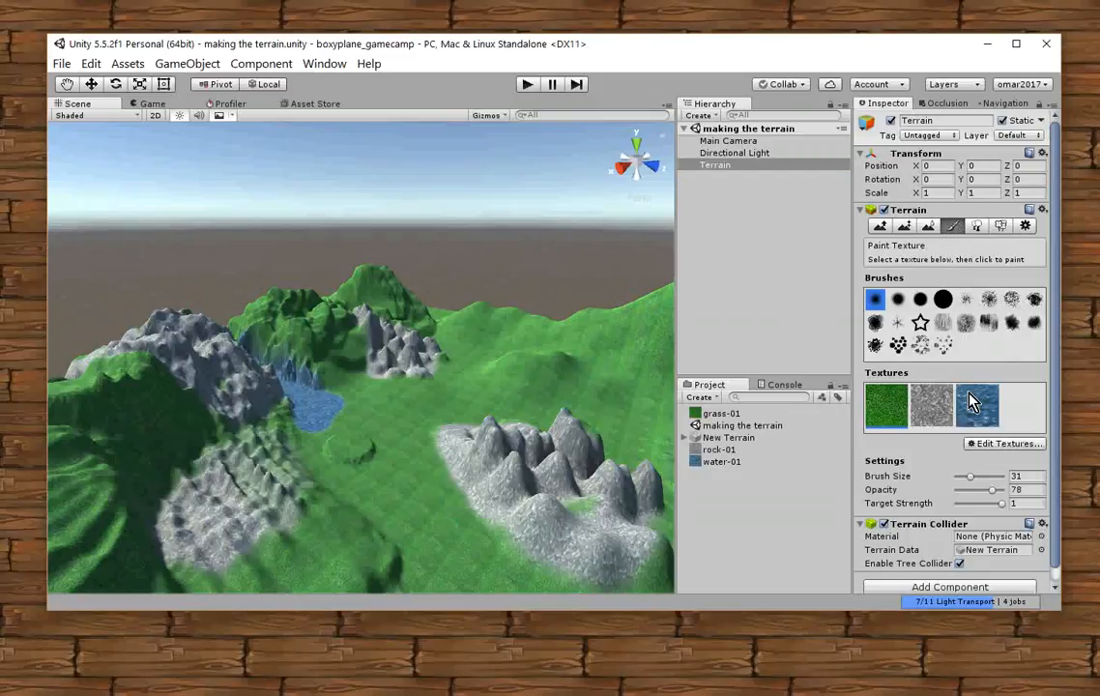
pyautogui.click(976, 228)
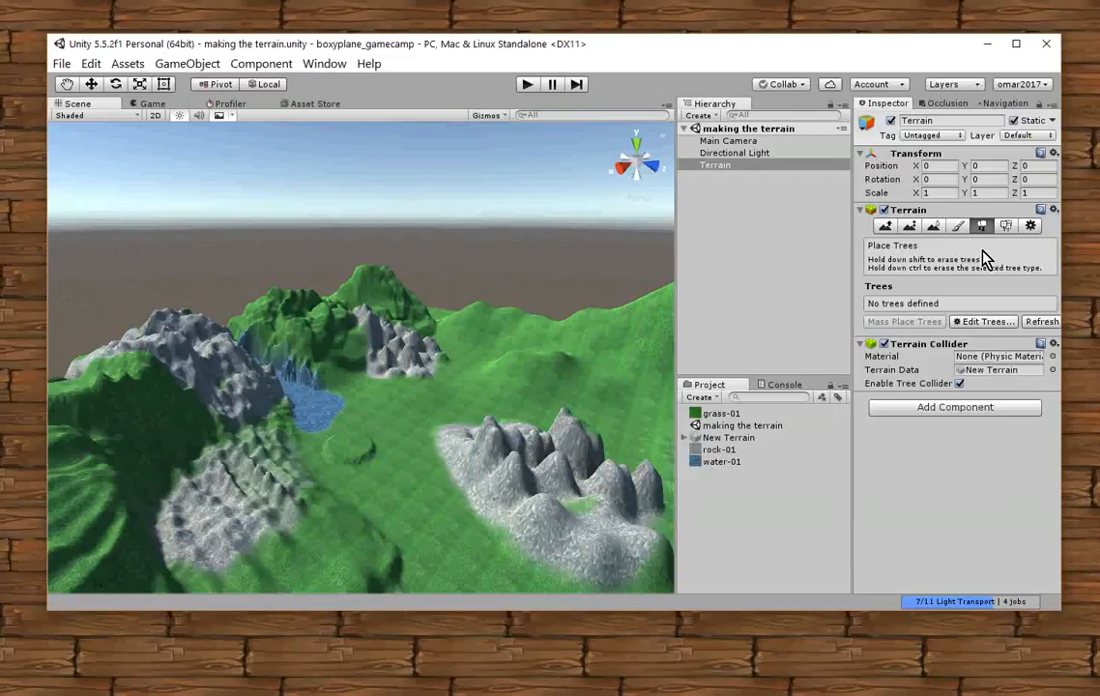
pyautogui.click(971, 327)
pyautogui.click(976, 326)
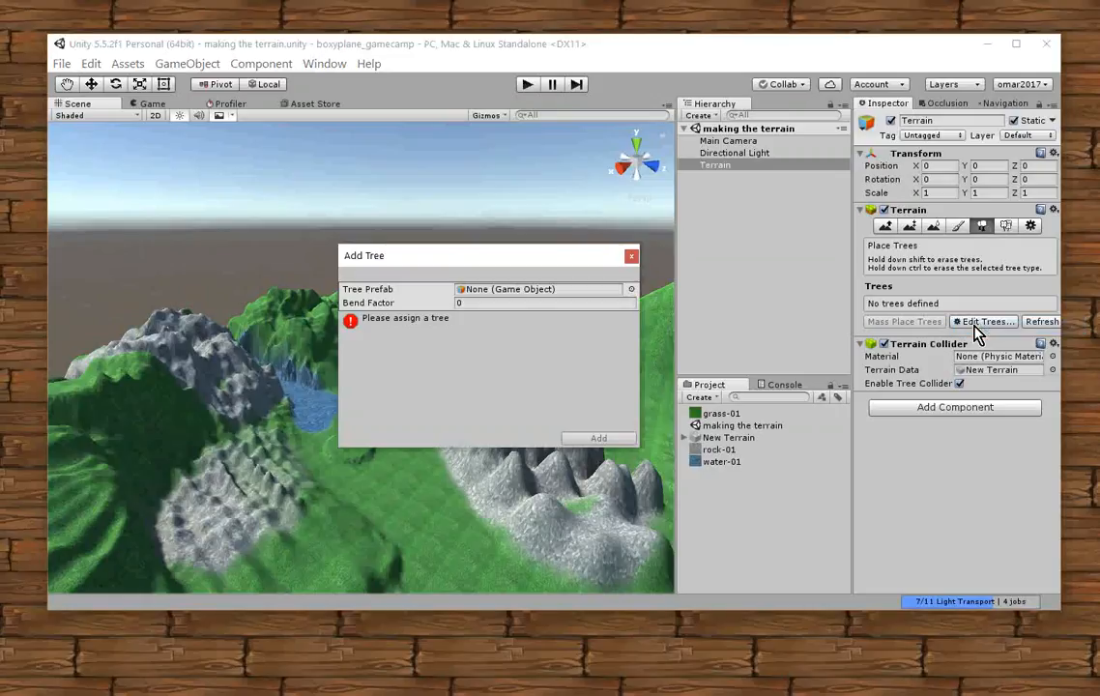
pyautogui.click(630, 289)
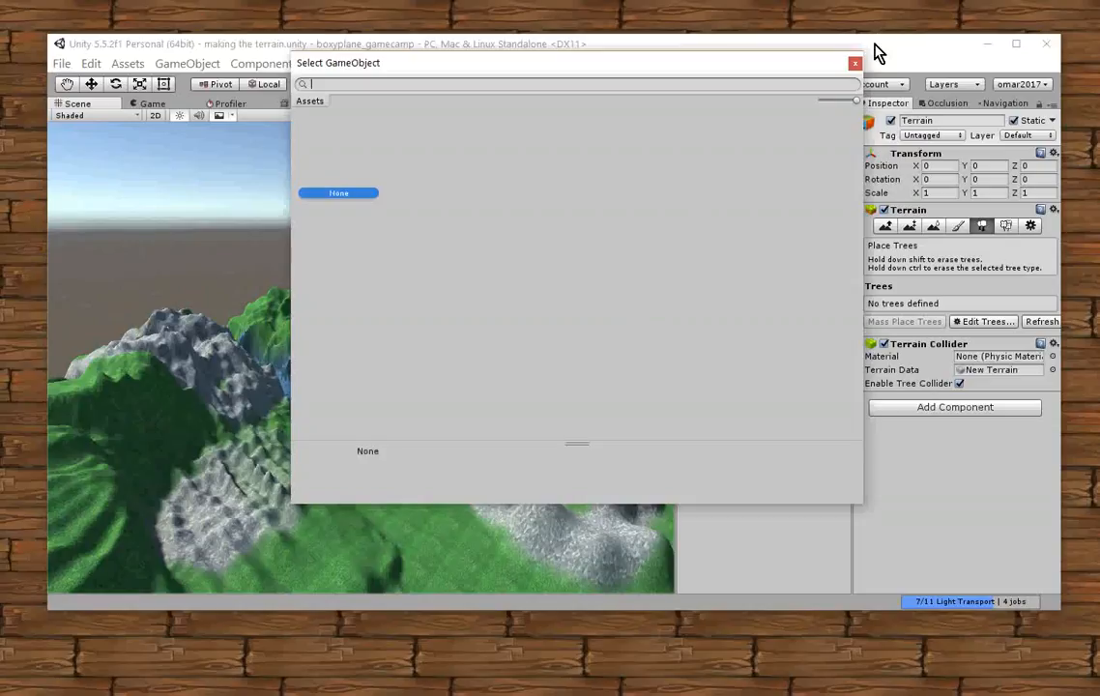
pyautogui.click(855, 63)
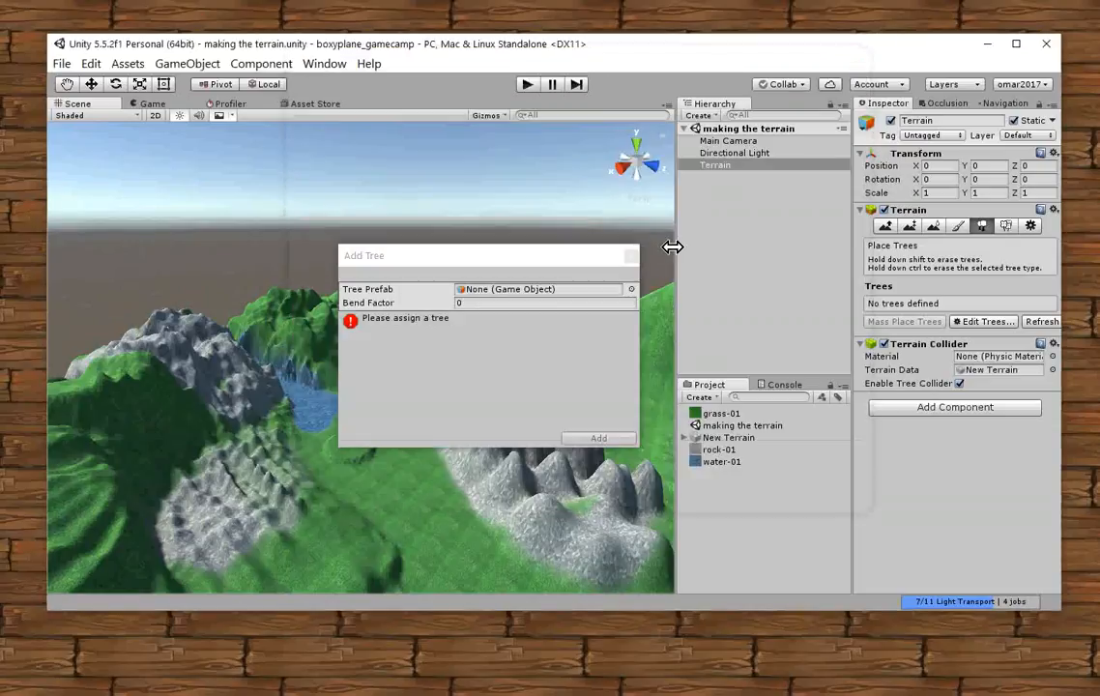
pyautogui.click(630, 255)
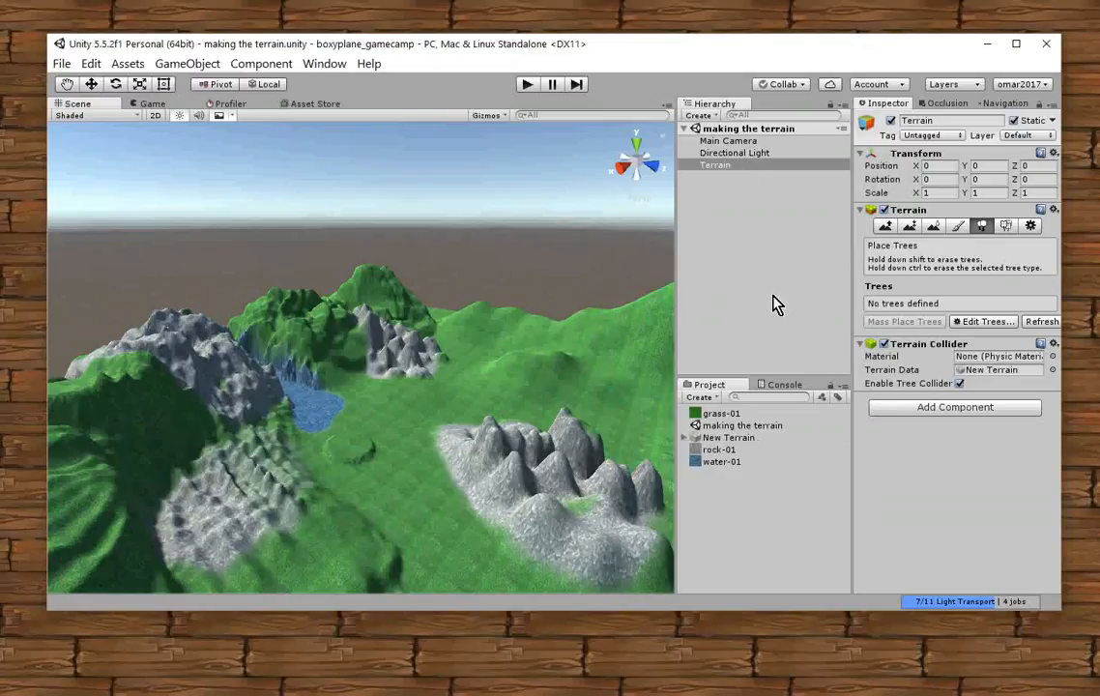
# Open the Asset Store inside the editor and search it for "trees 3d".
pyautogui.click(319, 104)
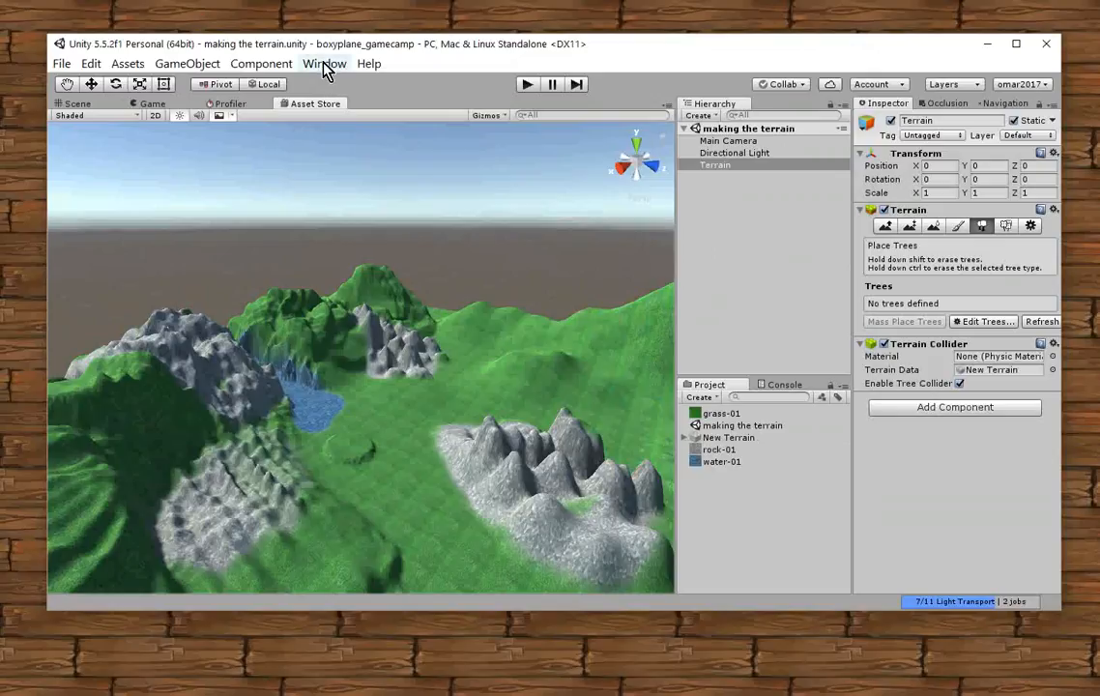
pyautogui.click(324, 63)
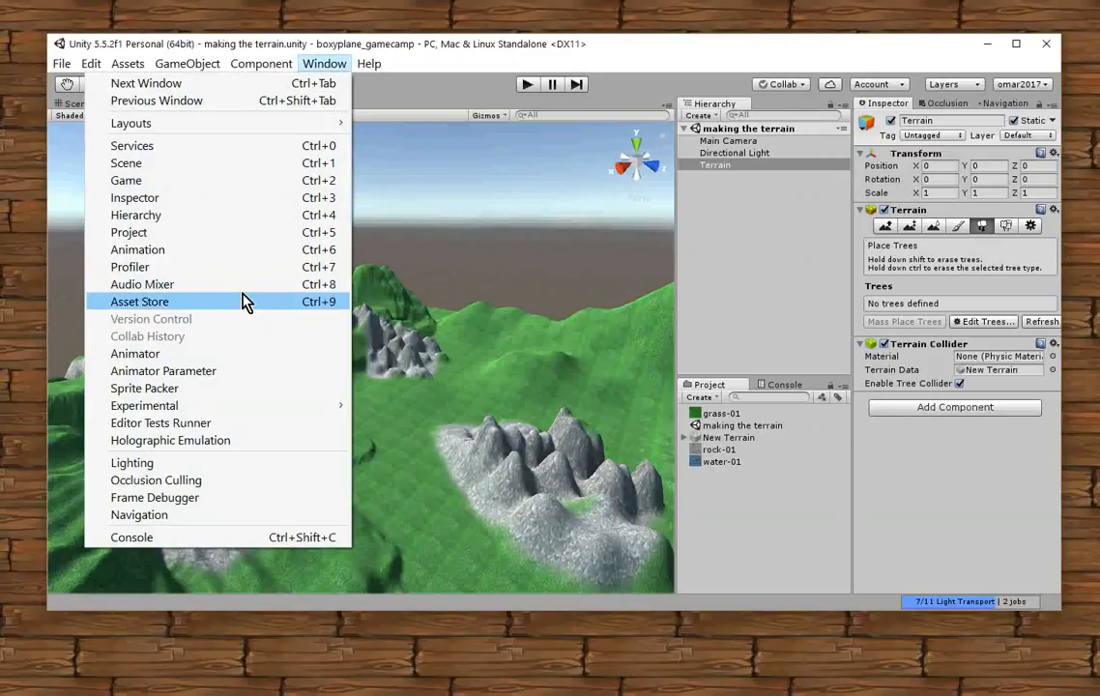
pyautogui.click(246, 310)
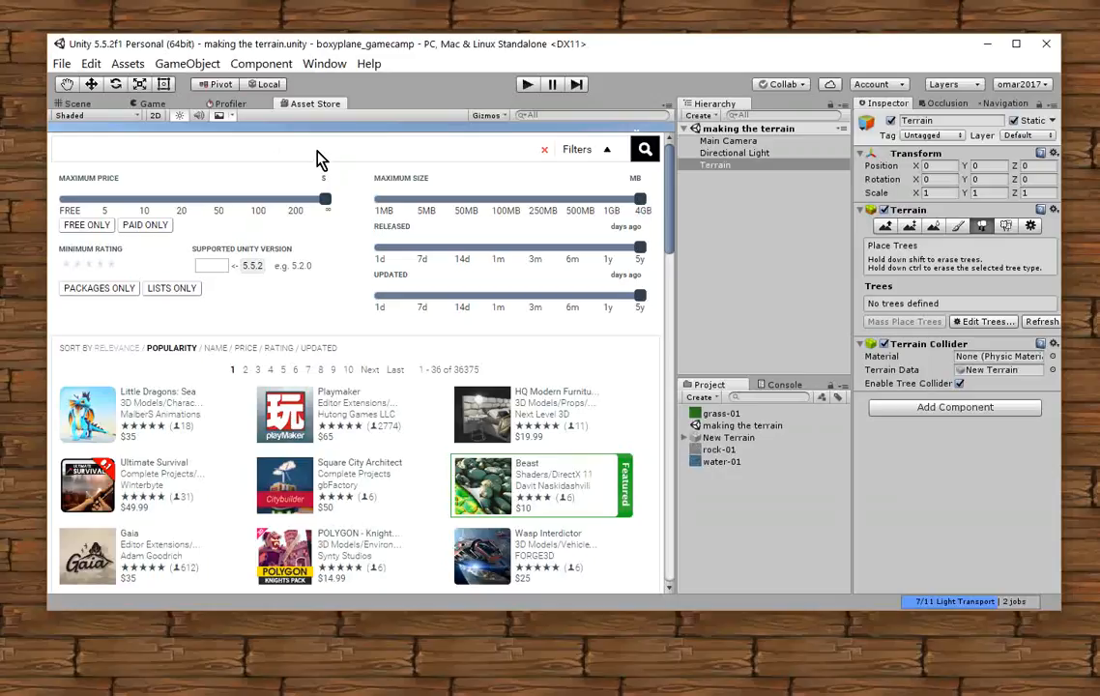
pyautogui.click(275, 147)
pyautogui.write('trees 3d')
pyautogui.click(643, 150)
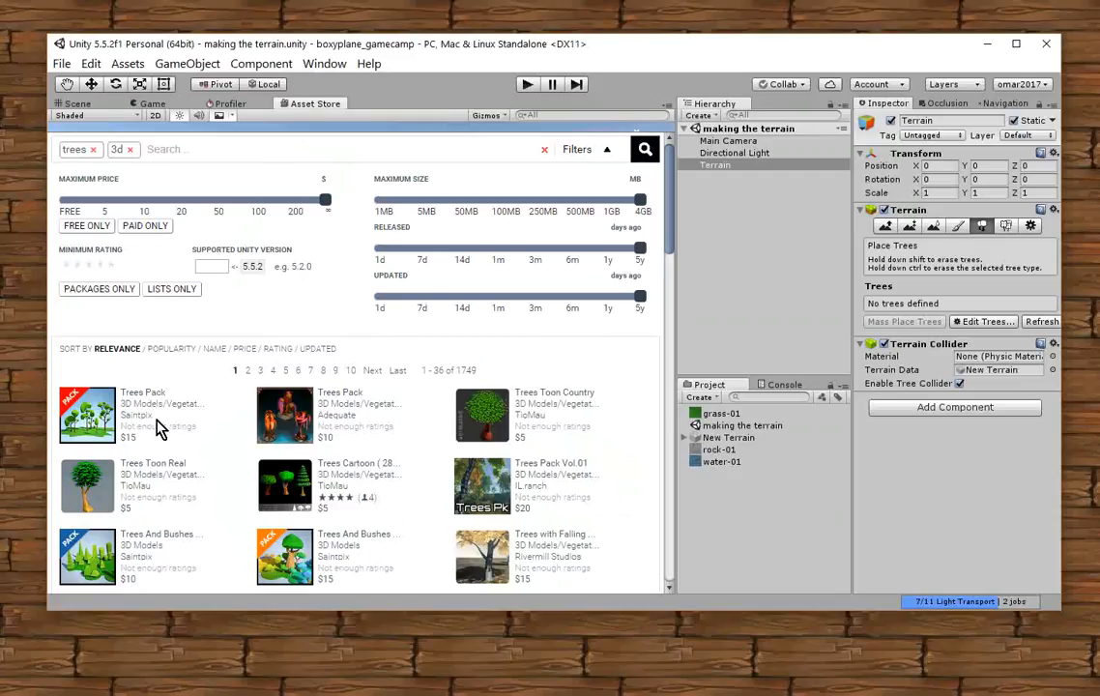
# Limit the tree search results to free packages with a maximum size of 20 MB.
pyautogui.scroll(-2, 160, 429)
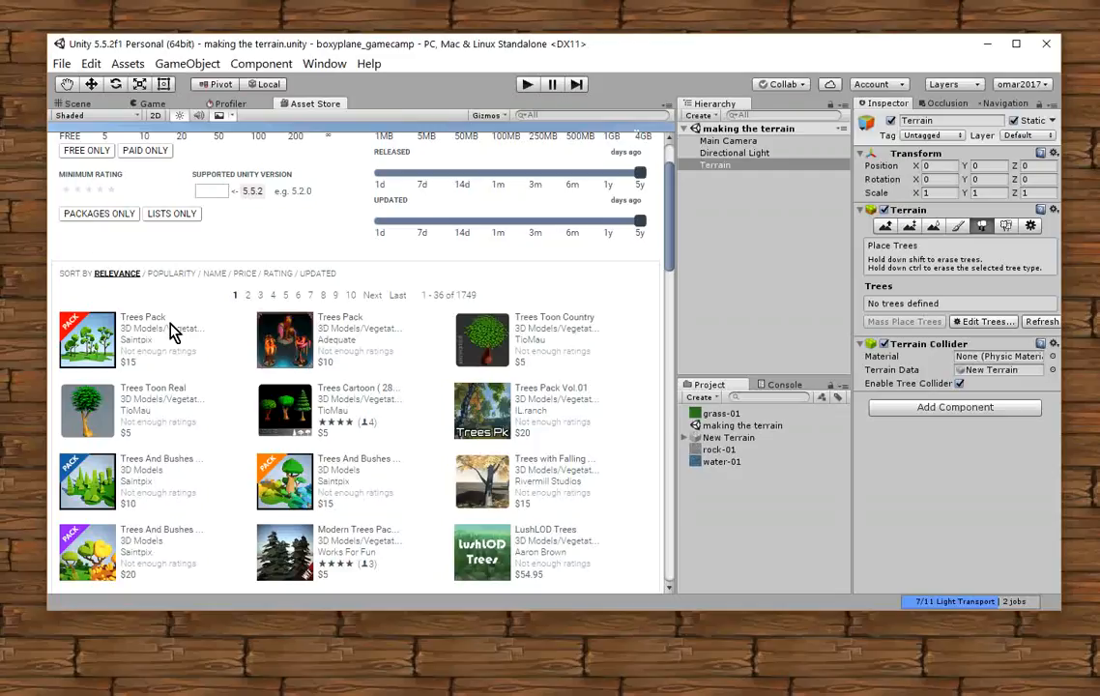
pyautogui.scroll(2, 170, 325)
pyautogui.click(87, 226)
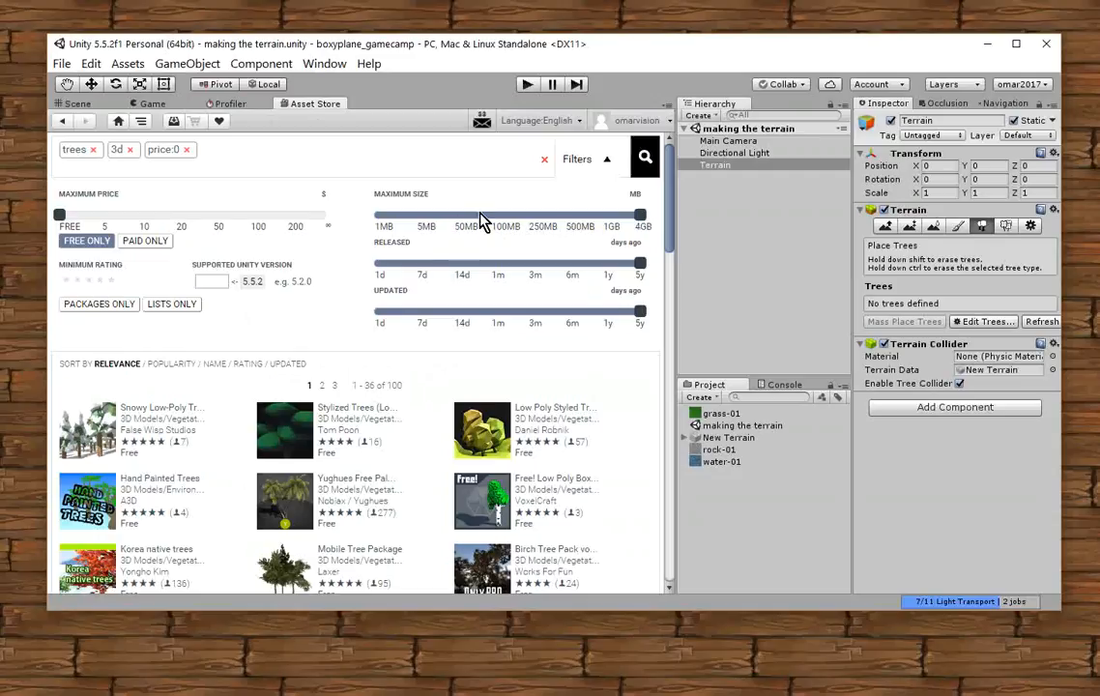
pyautogui.click(440, 216)
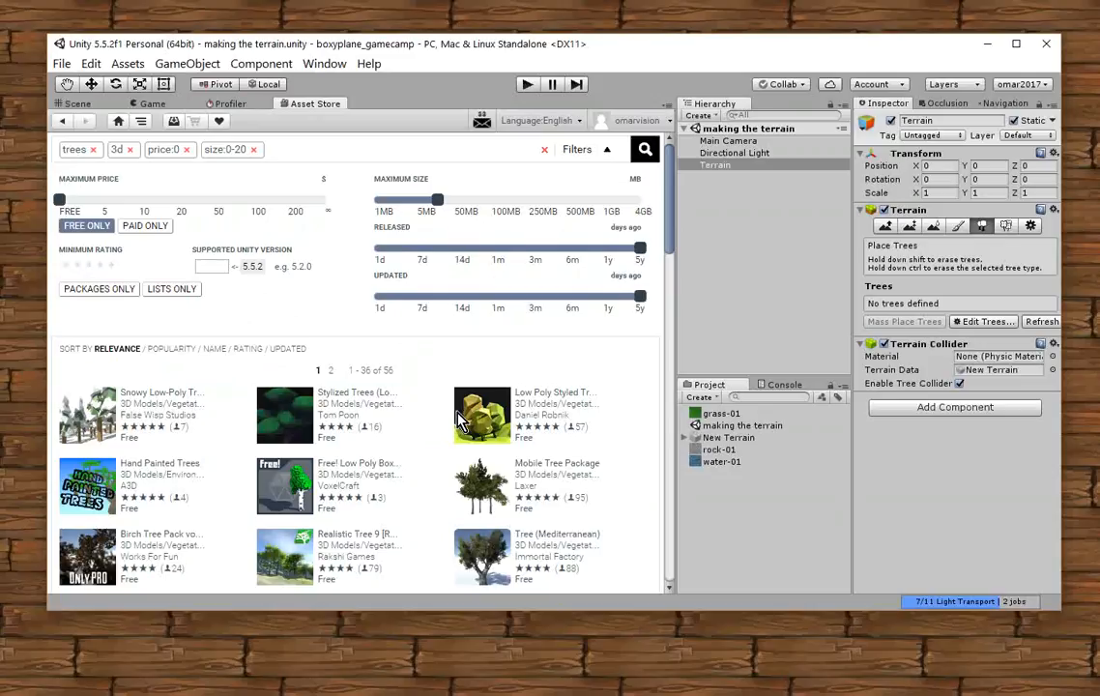
# Open the Mobile Tree Package from the filtered results and review its description and package contents.
pyautogui.scroll(-2, 460, 419)
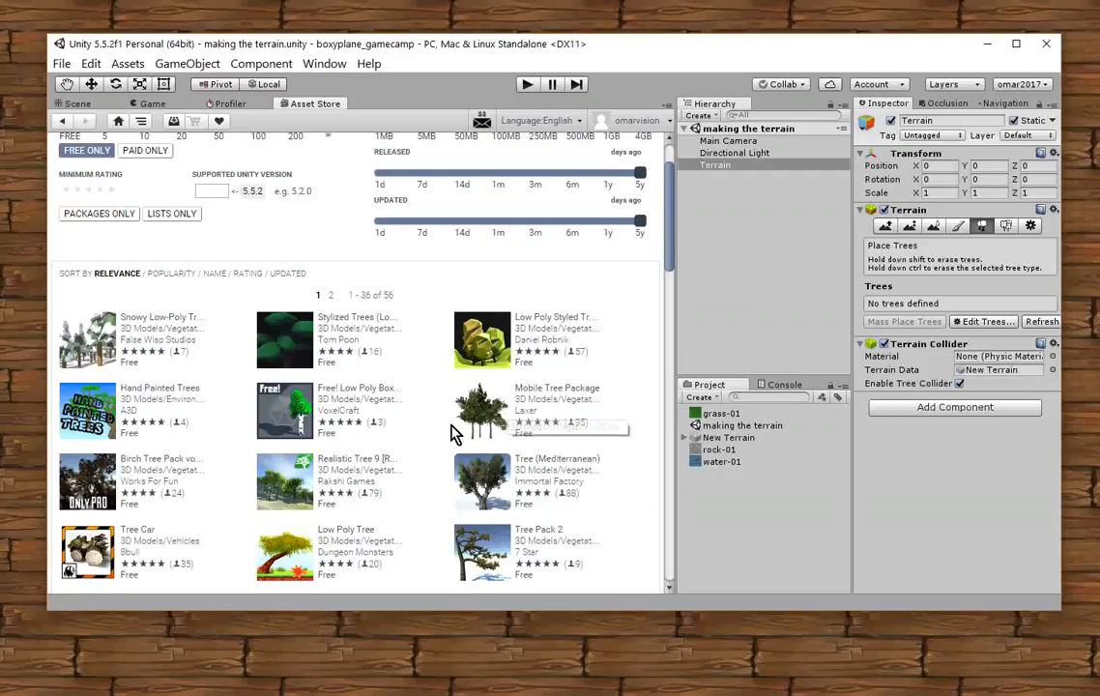
pyautogui.scroll(-2, 490, 422)
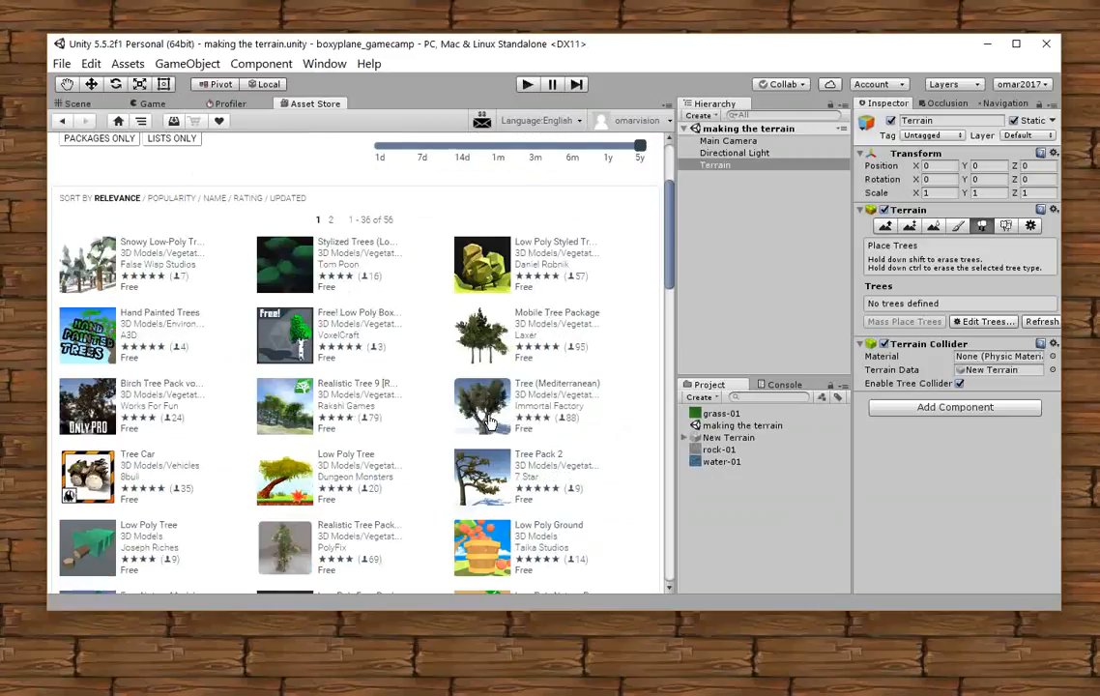
pyautogui.click(493, 356)
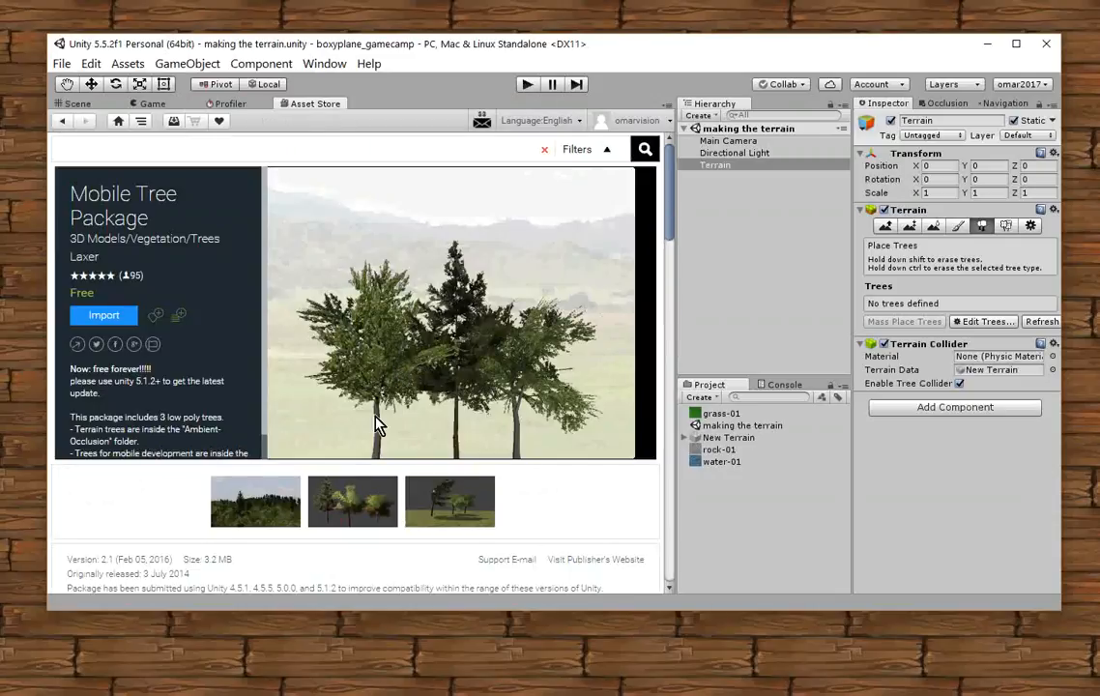
pyautogui.scroll(-3, 387, 479)
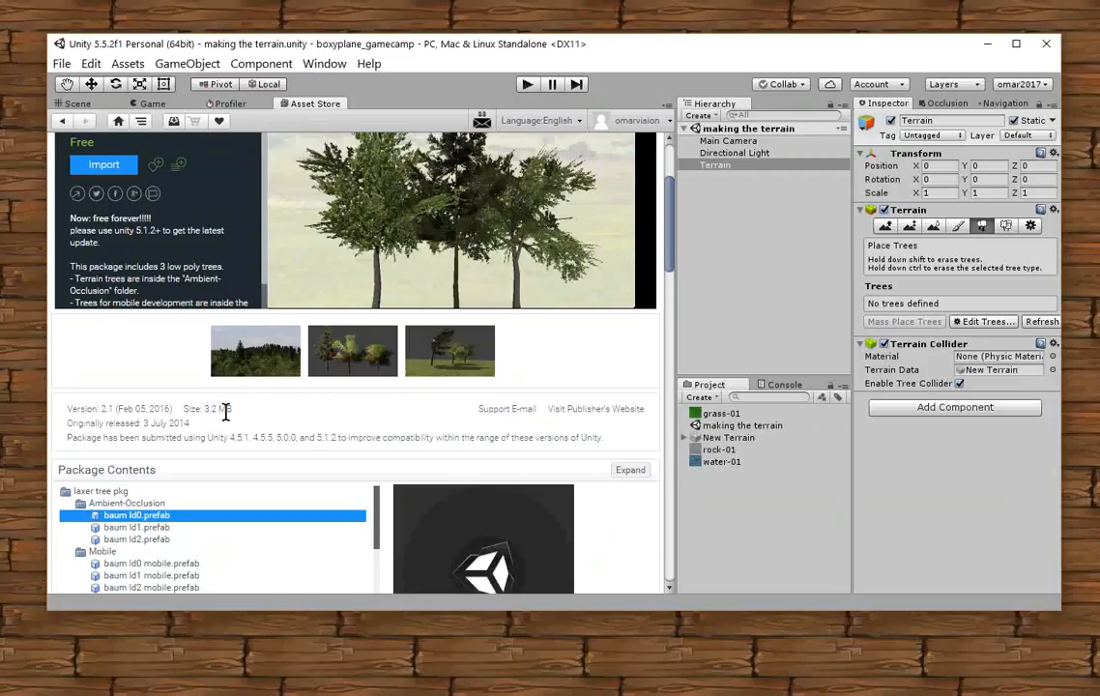
pyautogui.scroll(3, 222, 415)
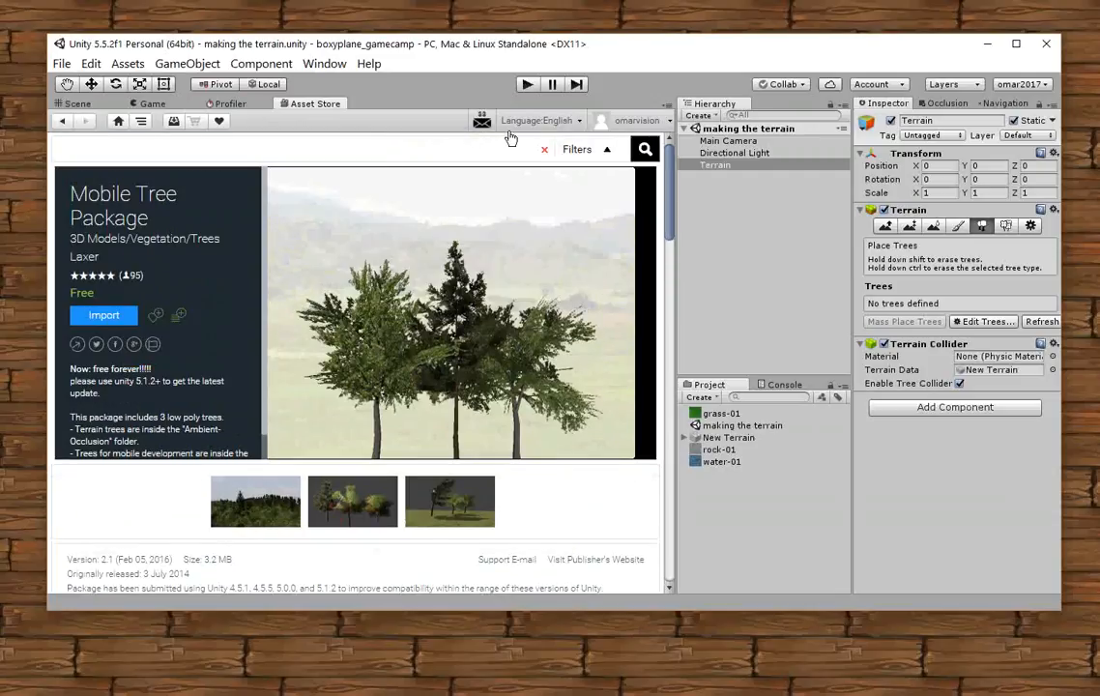
# Import the Mobile Tree Package into the project with all of its files included.
pyautogui.click(103, 317)
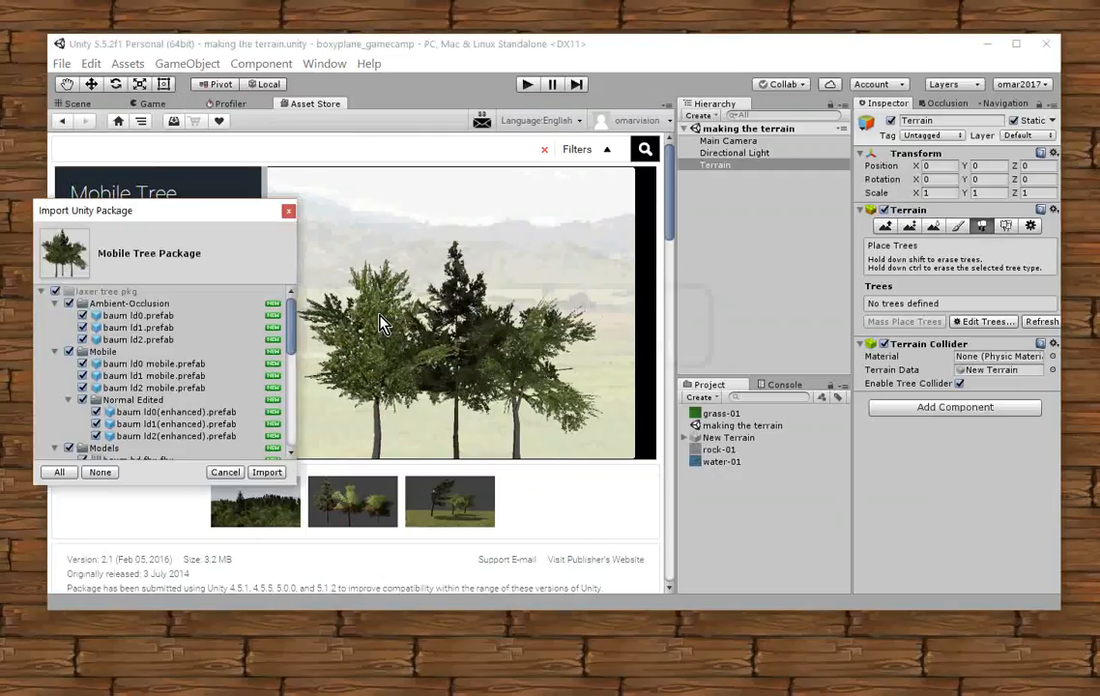
pyautogui.moveTo(156, 217); pyautogui.dragTo(185, 203)
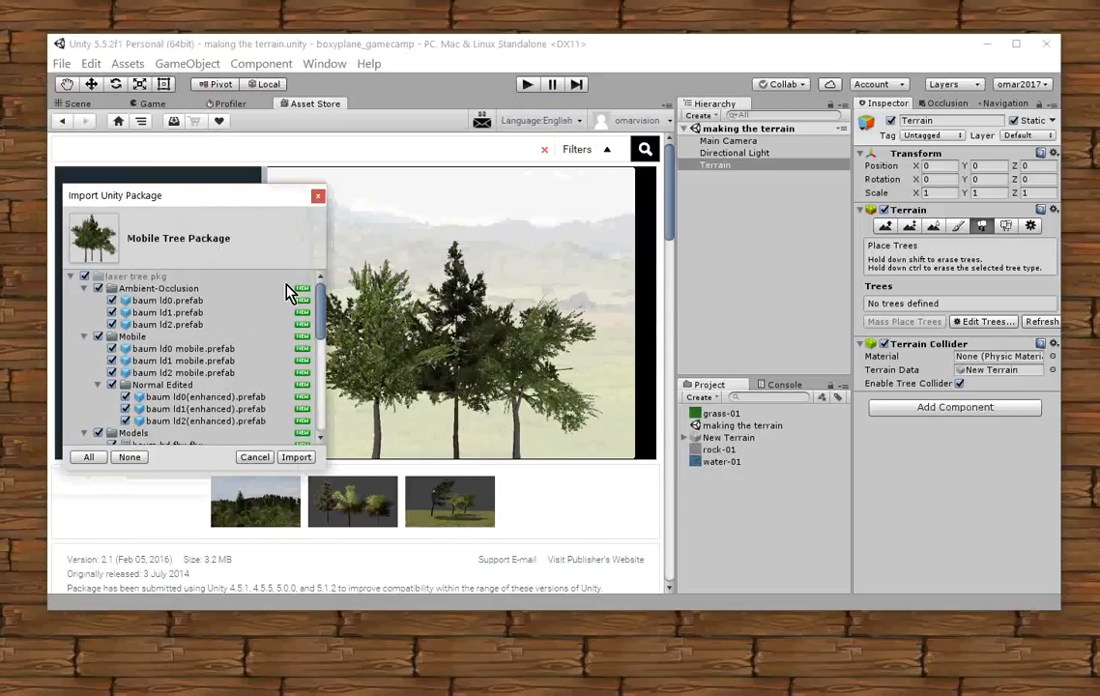
pyautogui.moveTo(318, 300)
pyautogui.mouseDown()
pyautogui.moveTo(304, 410)
pyautogui.moveTo(333, 289)
pyautogui.mouseUp()
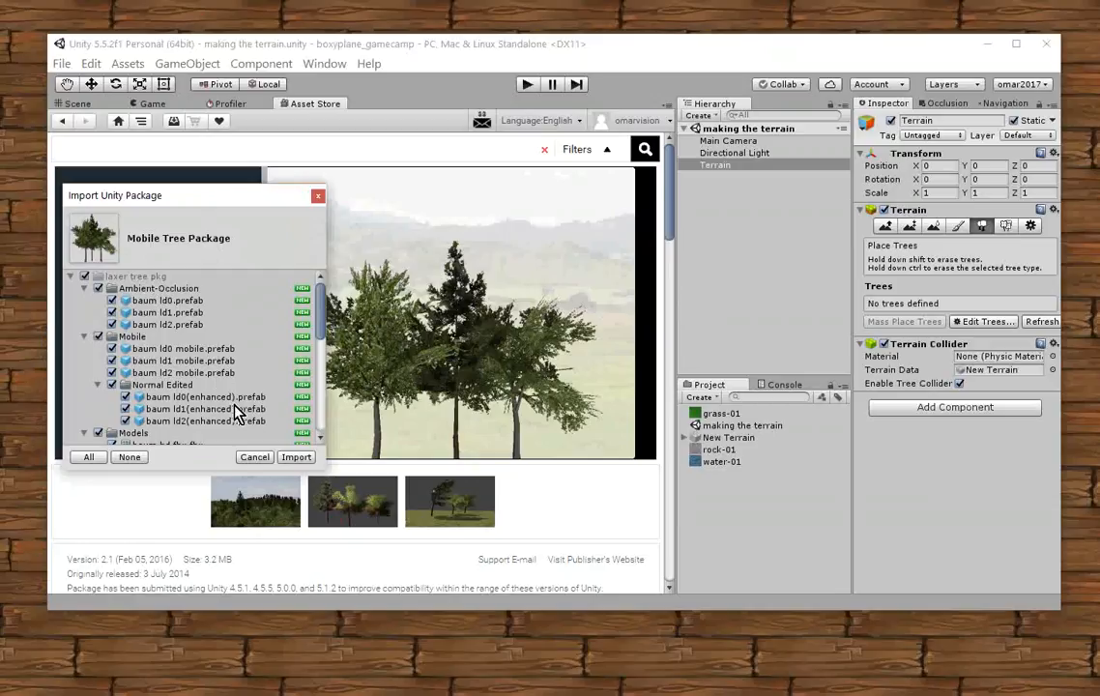
pyautogui.click(305, 457)
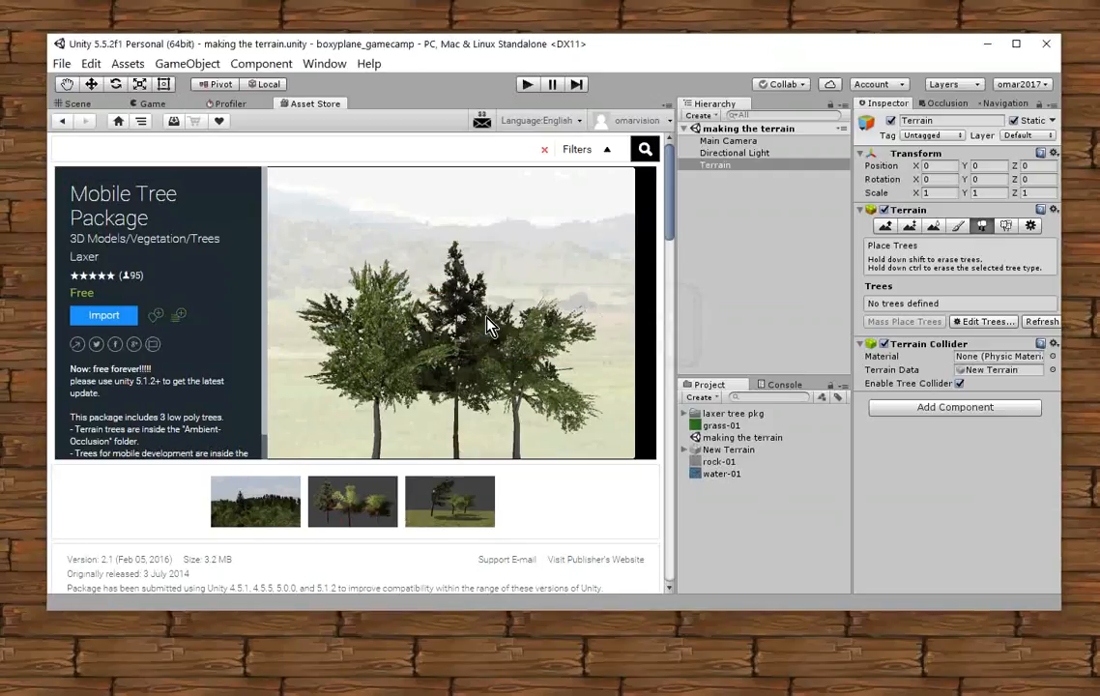
# Return to the Scene view and expand the Mobile folder inside the imported laxer tree pkg folder.
pyautogui.click(711, 414)
pyautogui.click(684, 415)
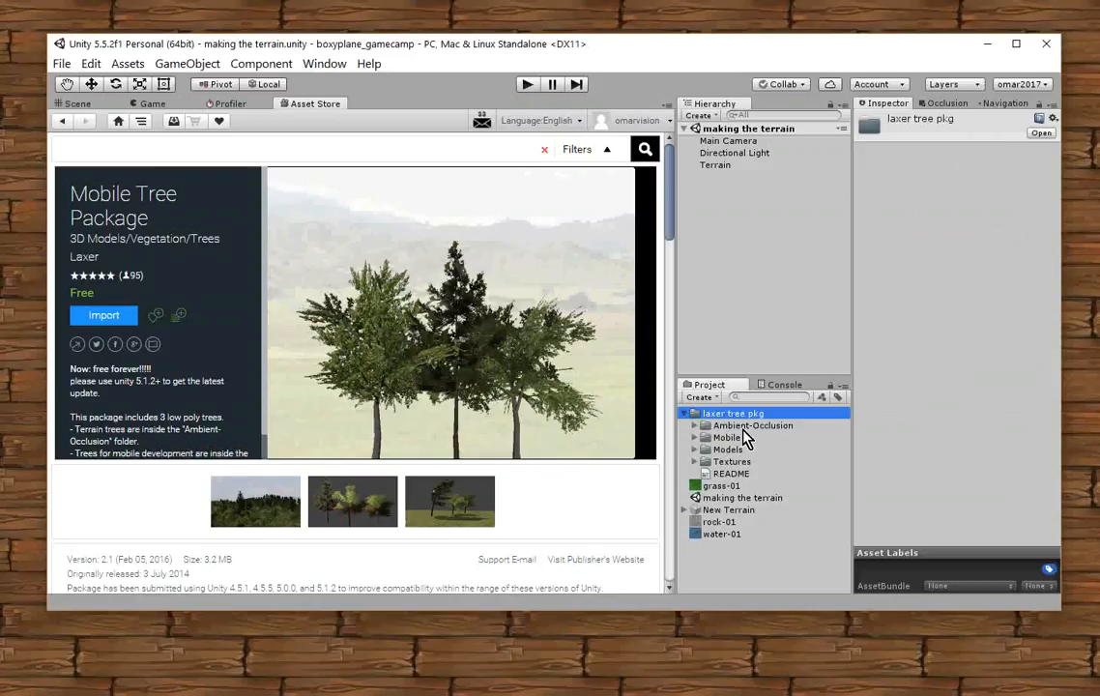
pyautogui.click(694, 450)
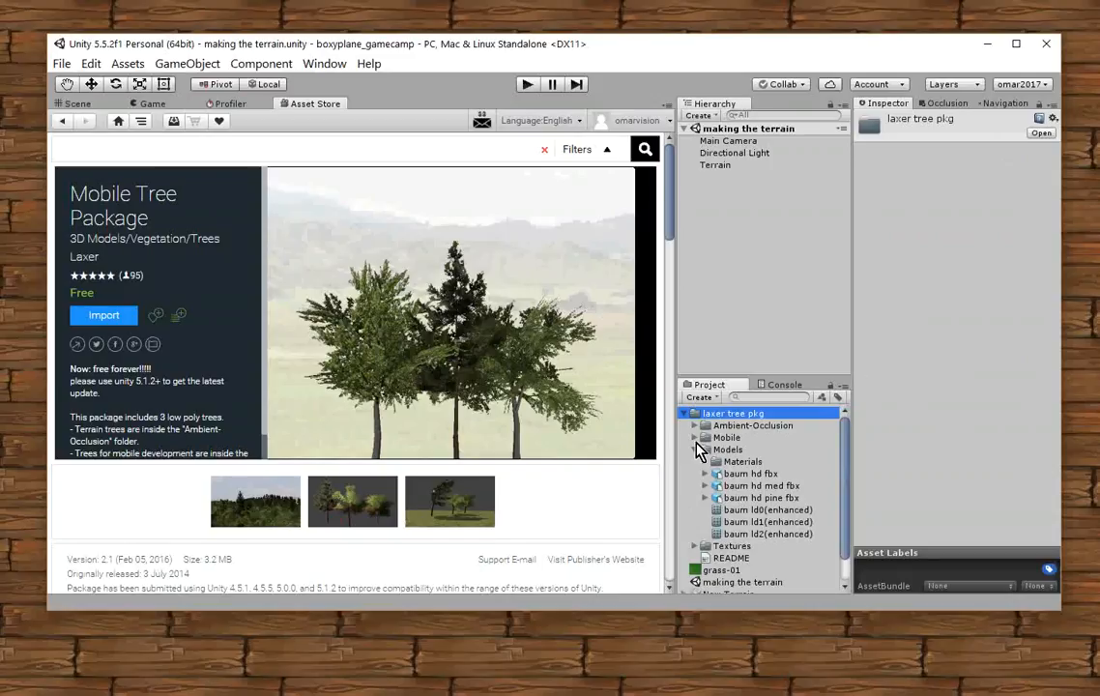
pyautogui.click(78, 106)
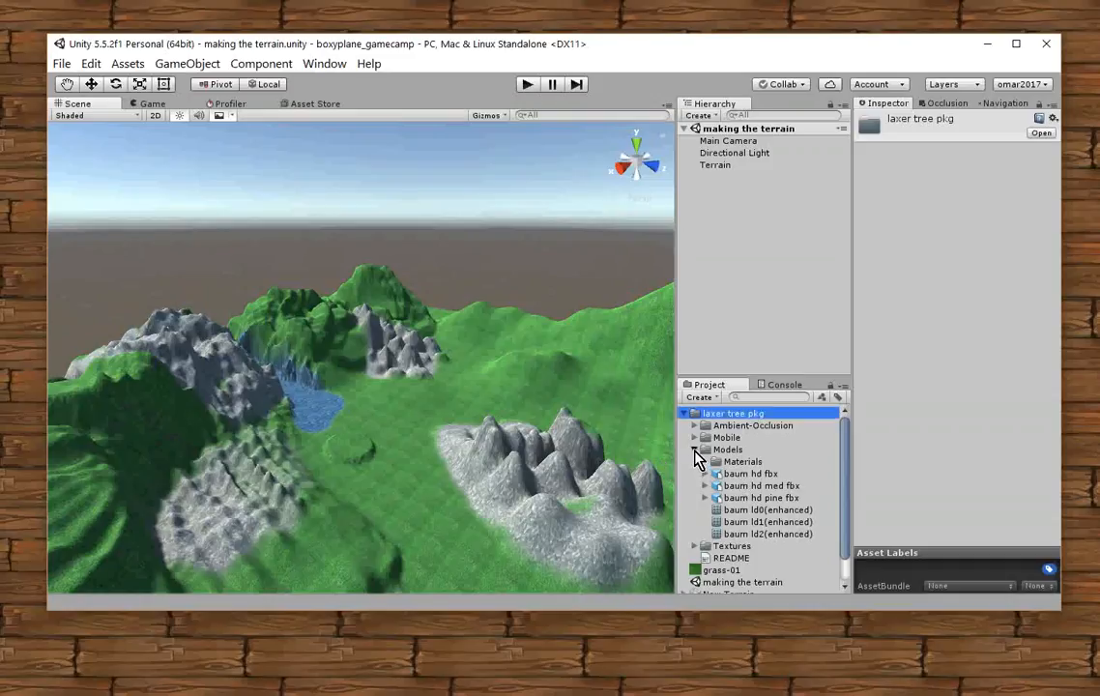
pyautogui.click(694, 449)
pyautogui.click(694, 438)
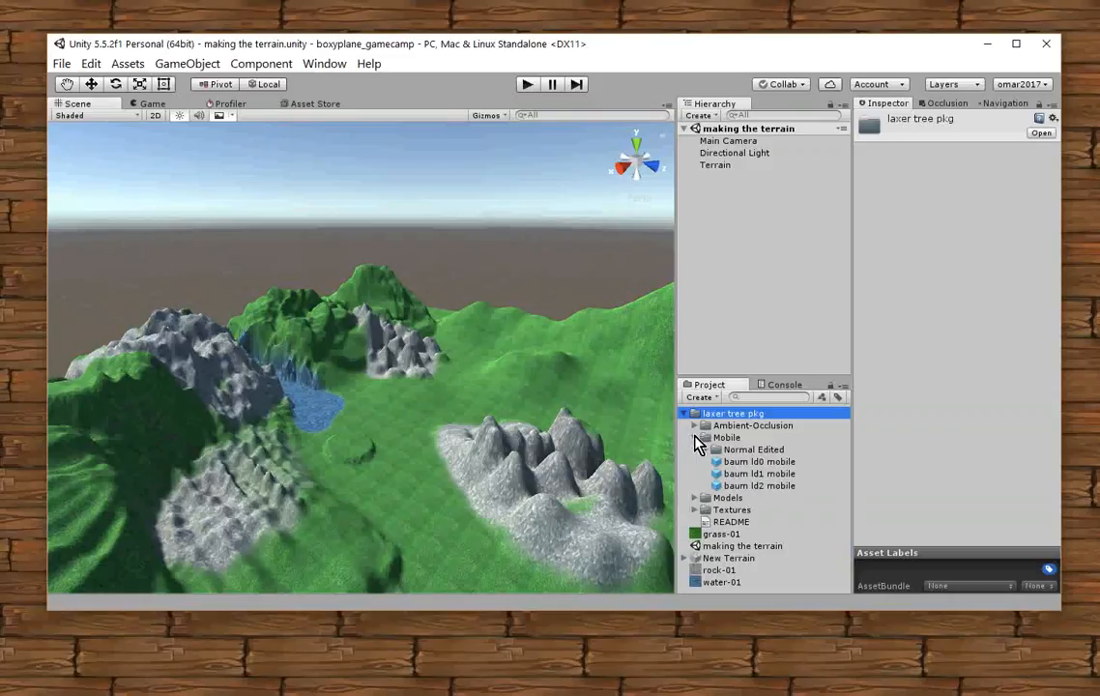
# Preview the baum ld0 mobile, baum ld1 mobile and baum ld2 mobile tree prefabs in an enlarged preview.
pyautogui.click(758, 462)
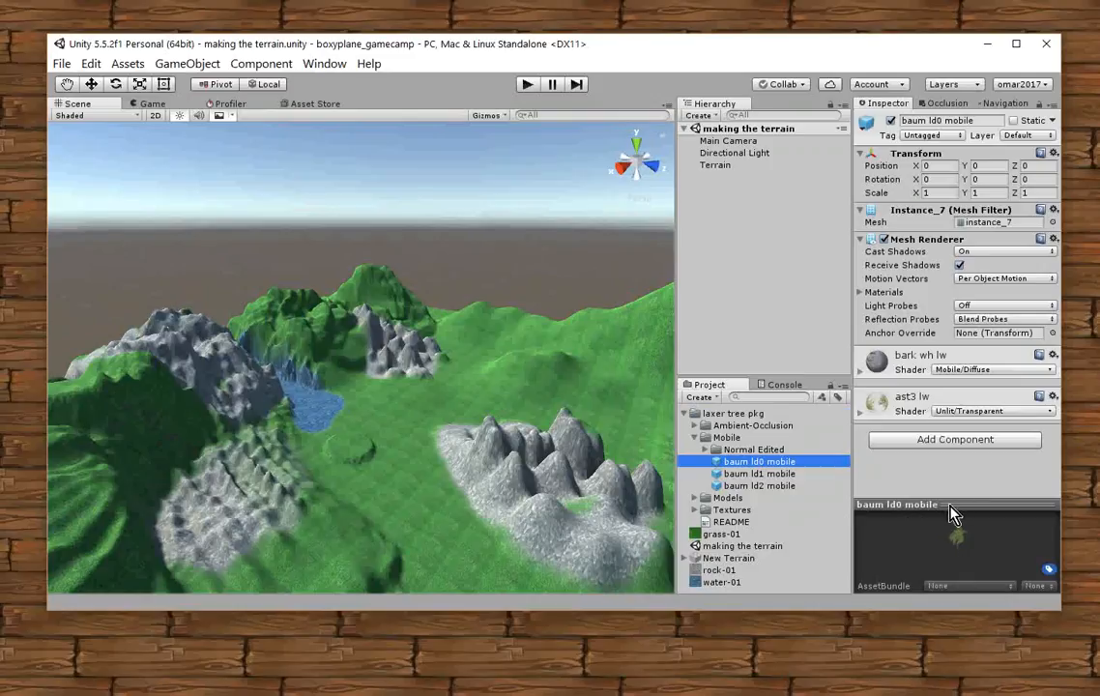
pyautogui.moveTo(952, 500); pyautogui.dragTo(951, 465)
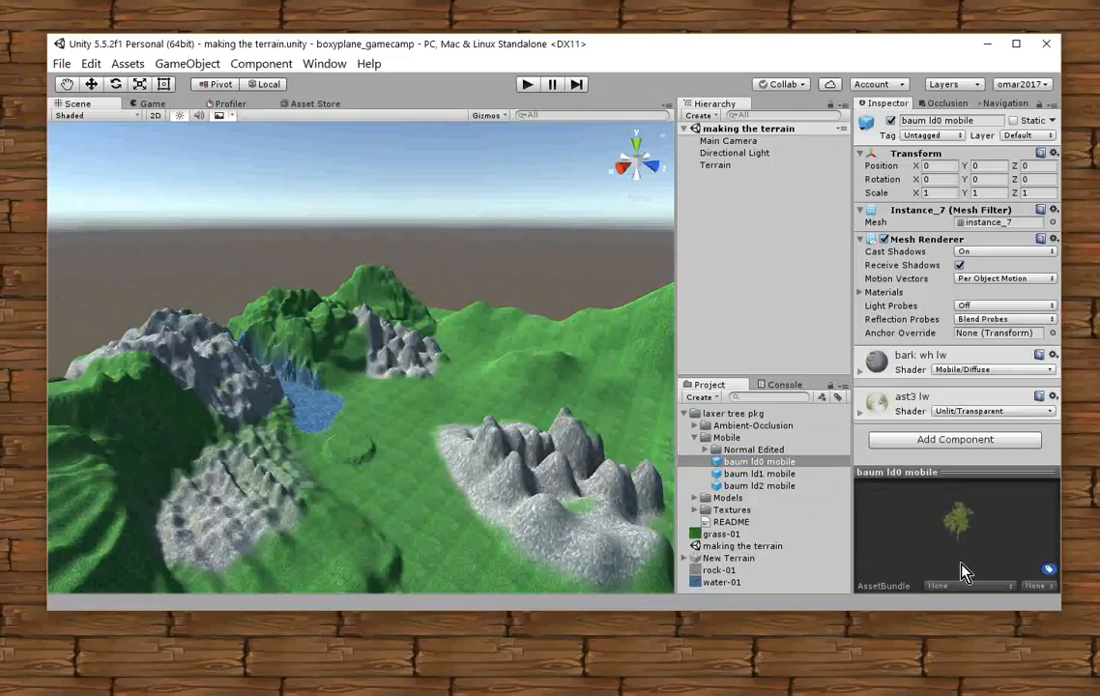
pyautogui.moveTo(923, 471); pyautogui.dragTo(926, 389)
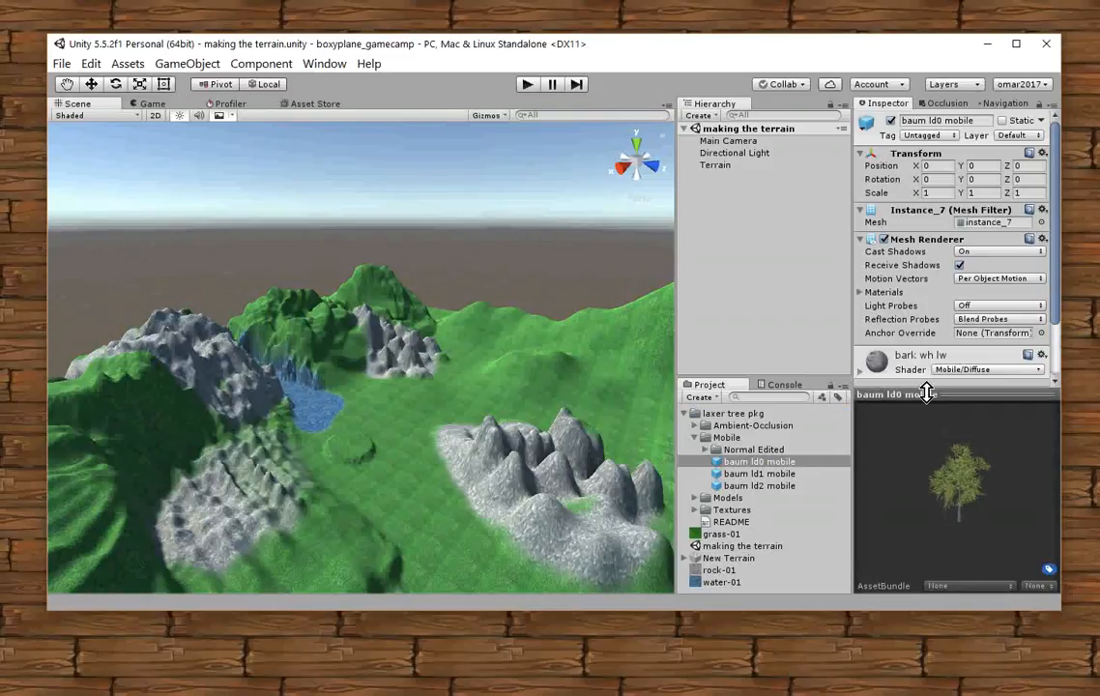
pyautogui.click(777, 474)
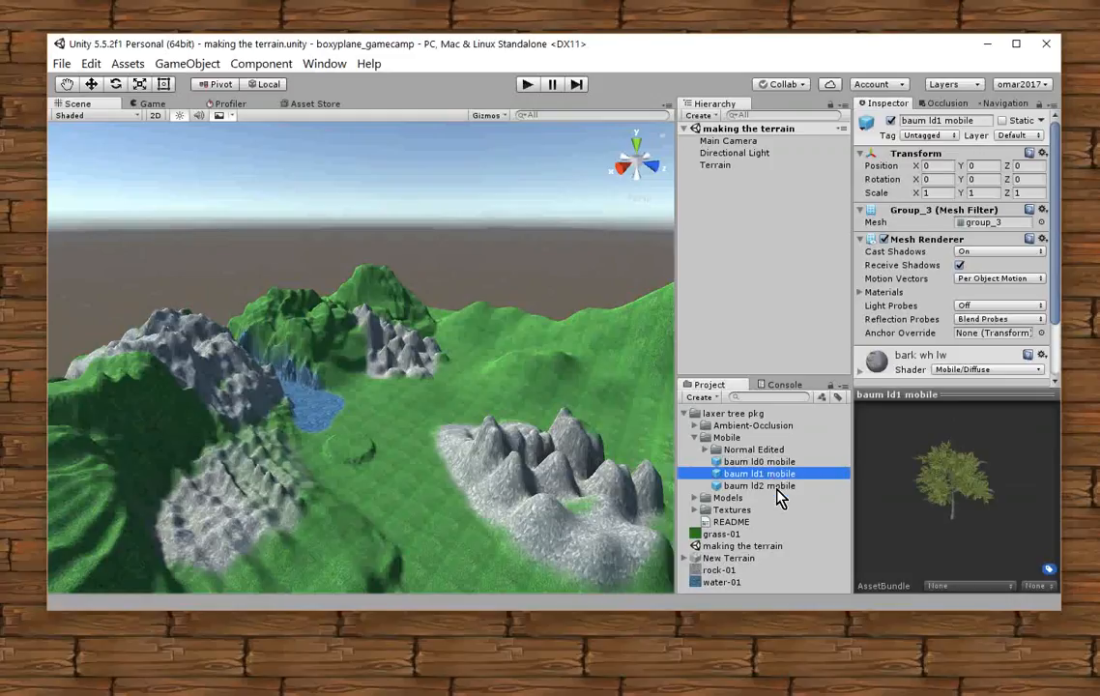
pyautogui.click(777, 486)
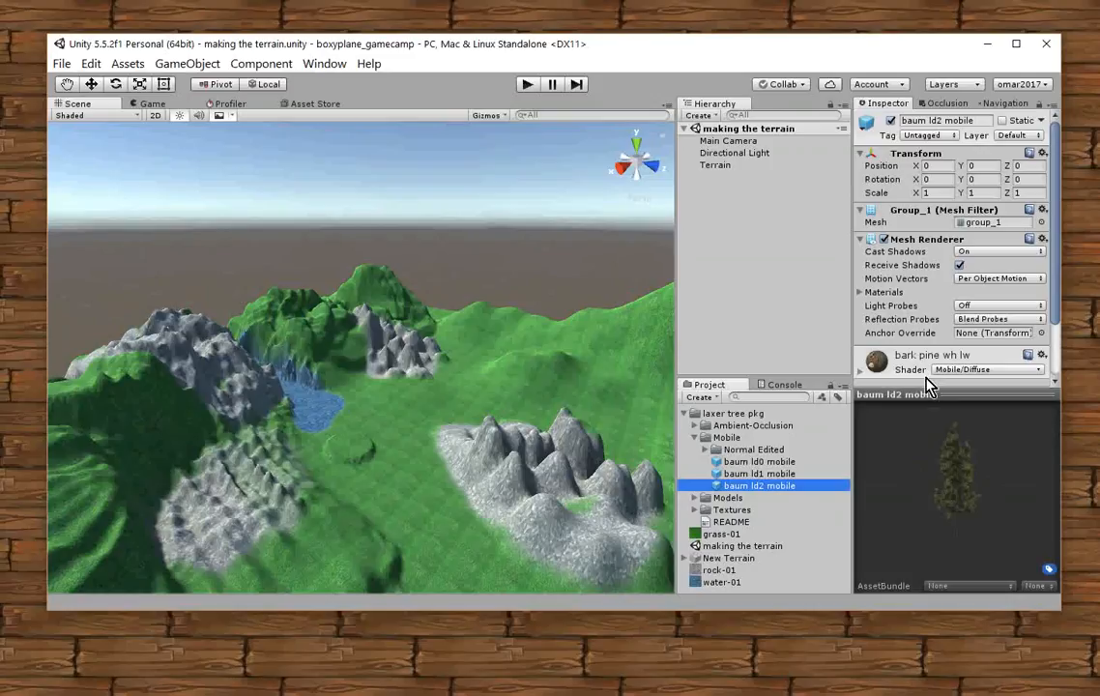
pyautogui.moveTo(929, 390); pyautogui.dragTo(946, 503)
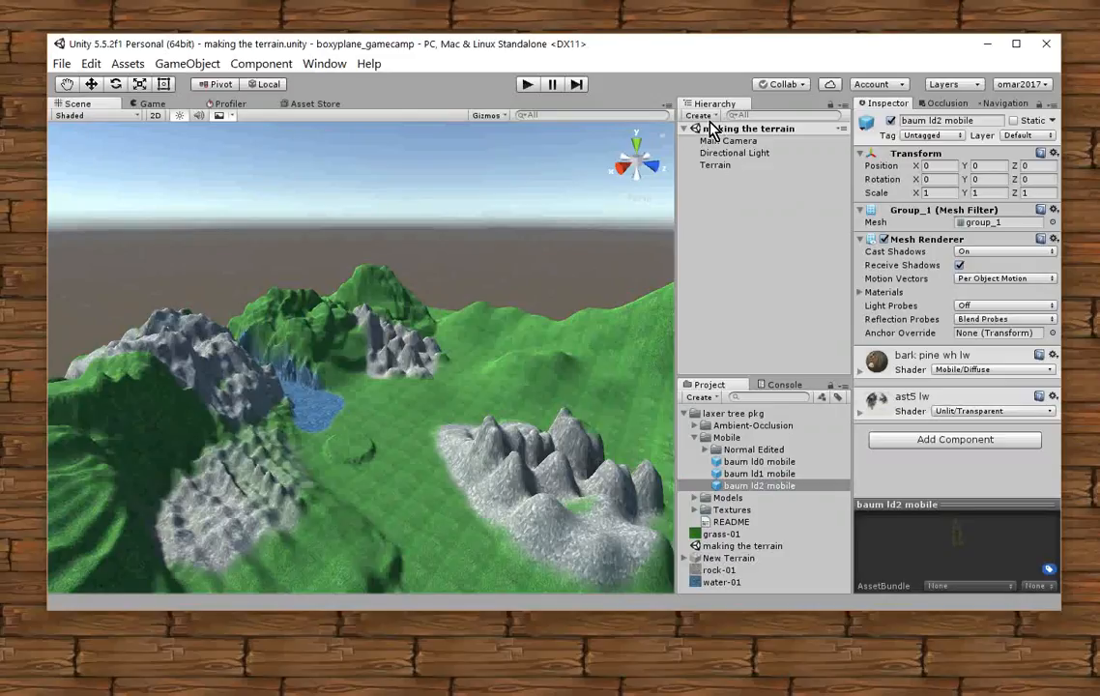
# Add the baum ld0 mobile prefab to the Terrain's paintable trees.
pyautogui.click(712, 174)
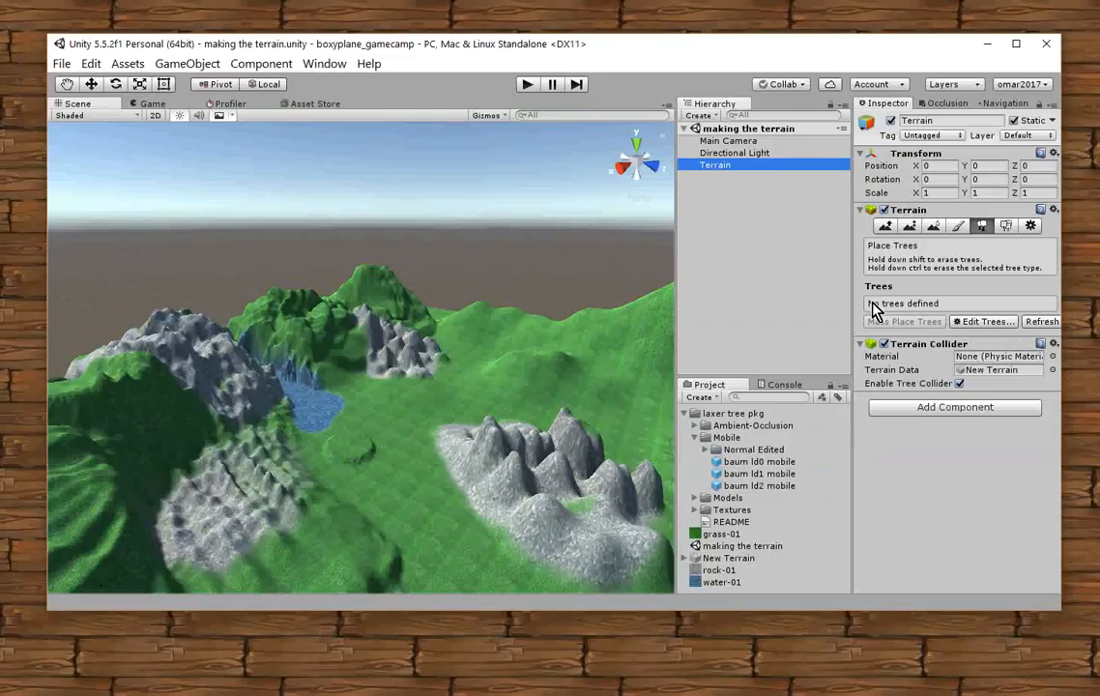
pyautogui.click(962, 323)
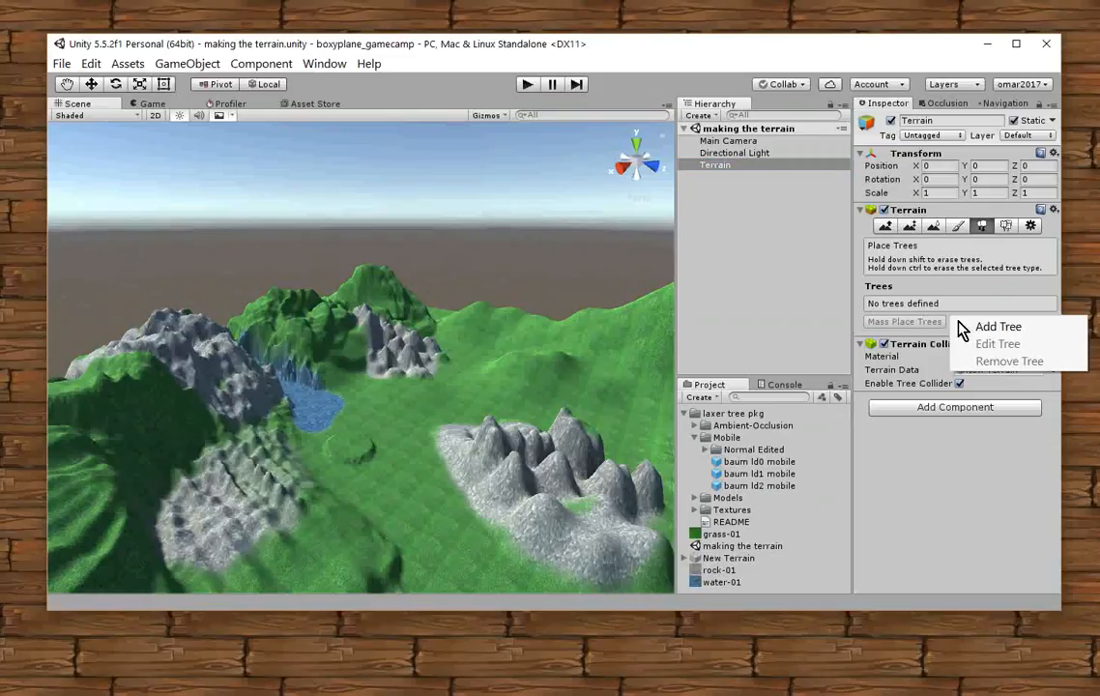
pyautogui.click(976, 324)
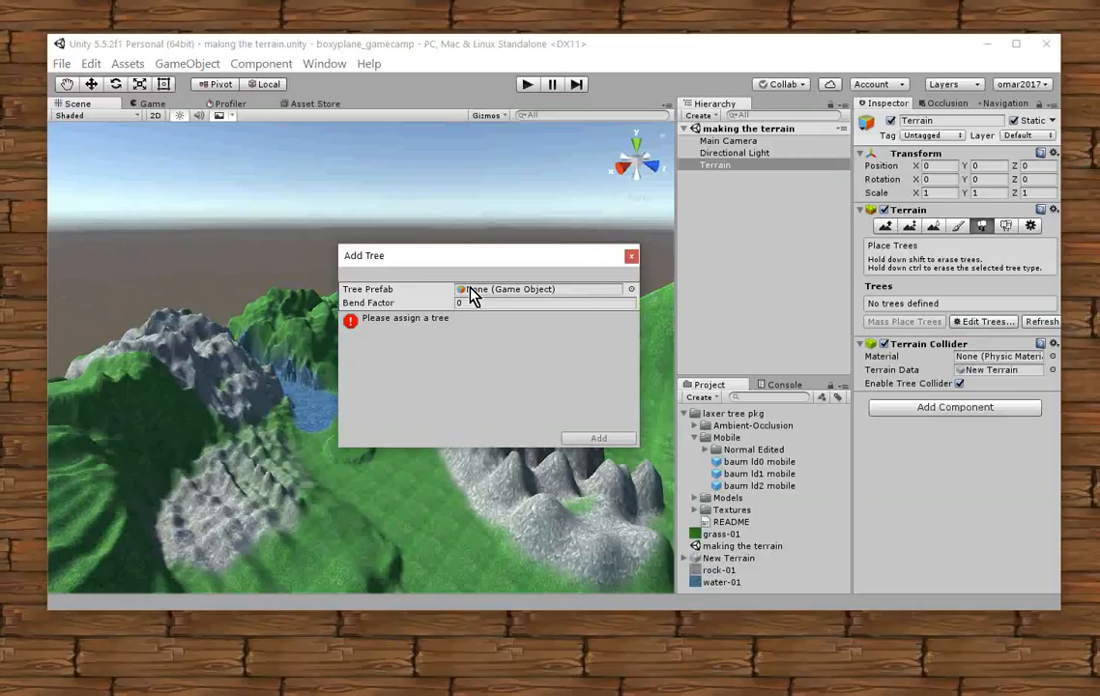
pyautogui.click(630, 290)
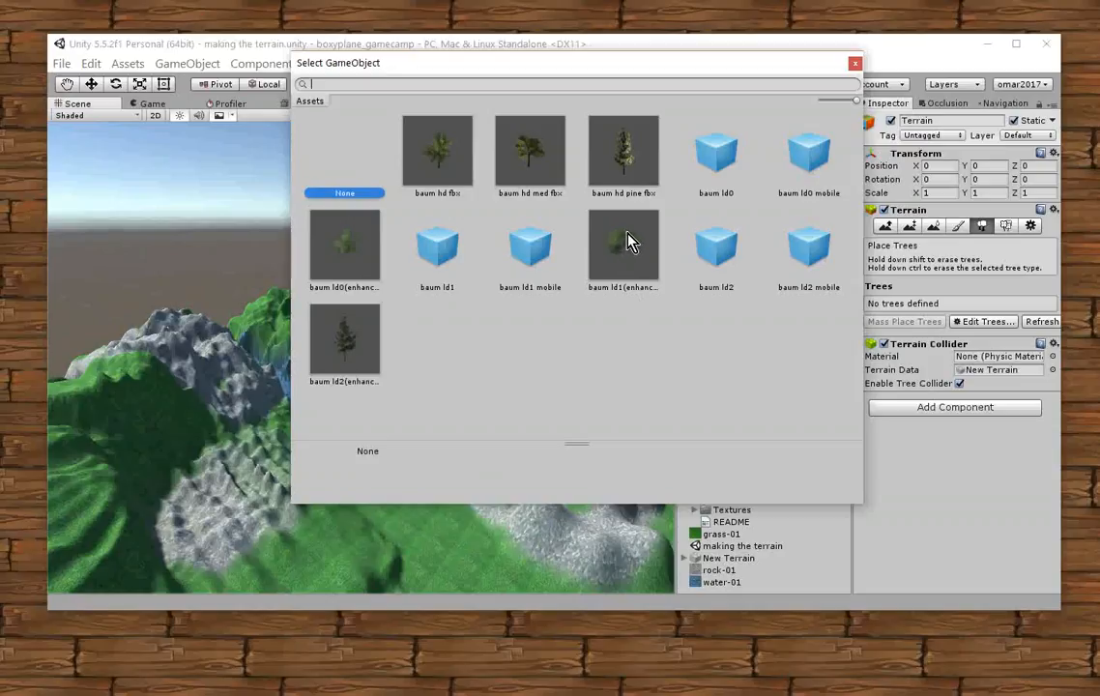
pyautogui.click(439, 249)
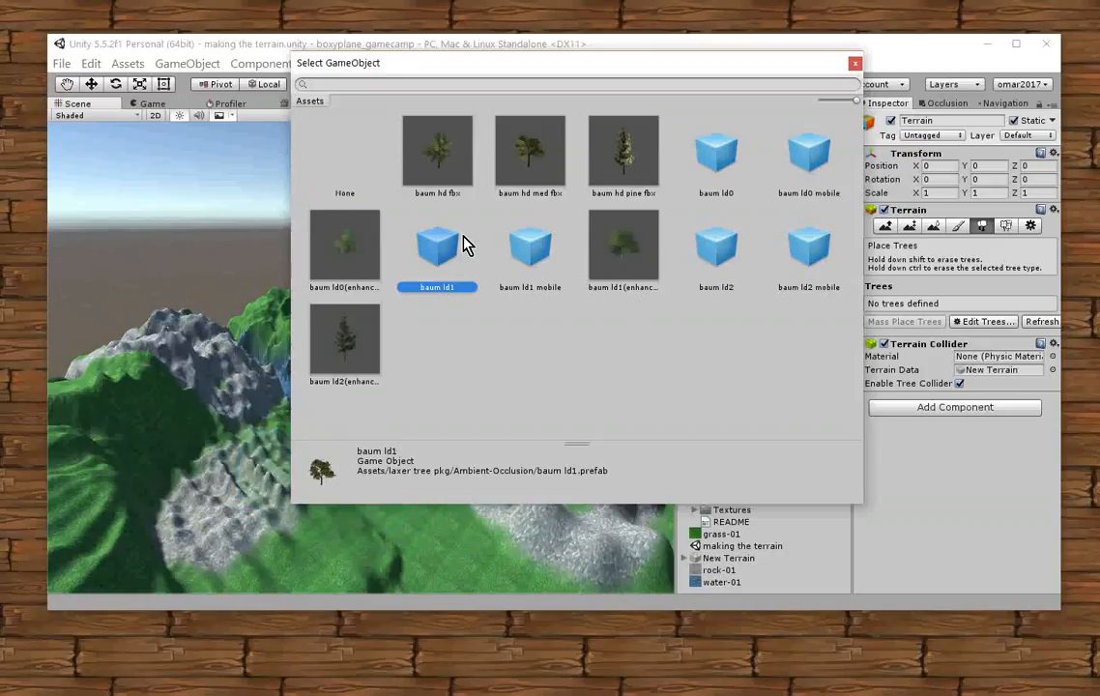
pyautogui.click(720, 153)
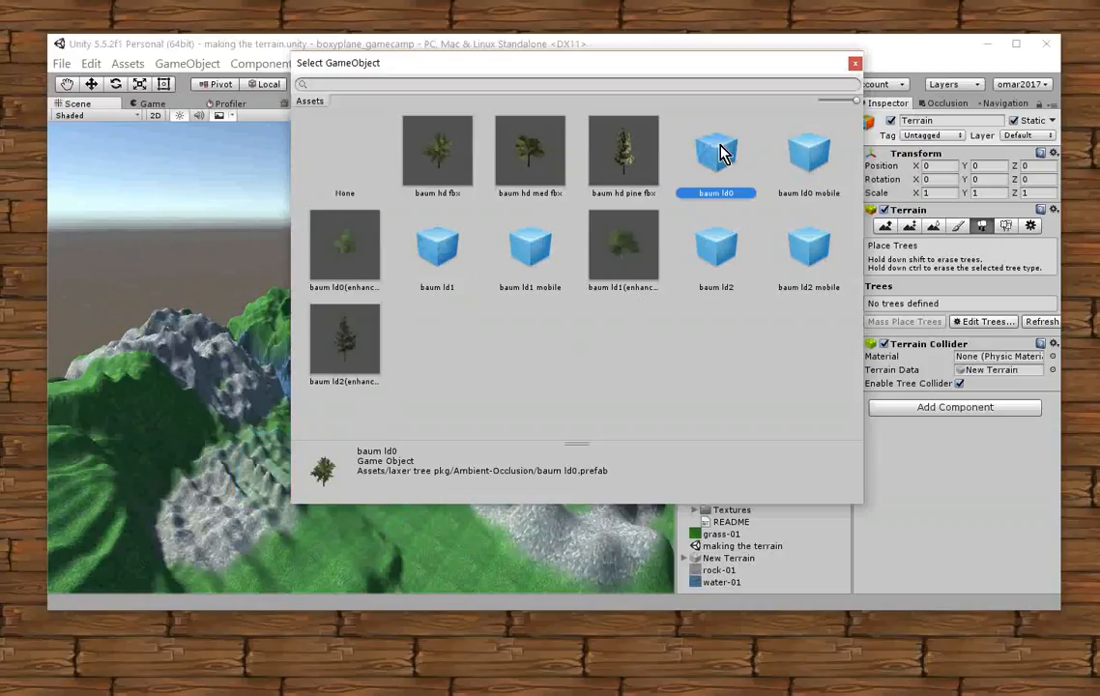
pyautogui.click(810, 154)
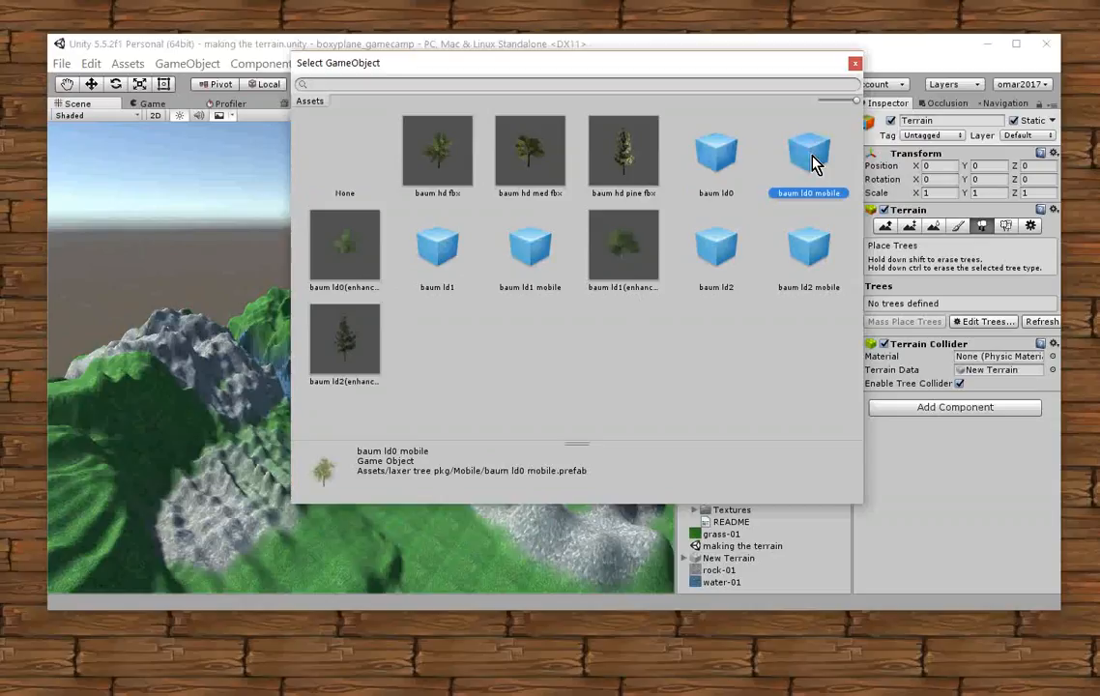
pyautogui.doubleClick(811, 158)
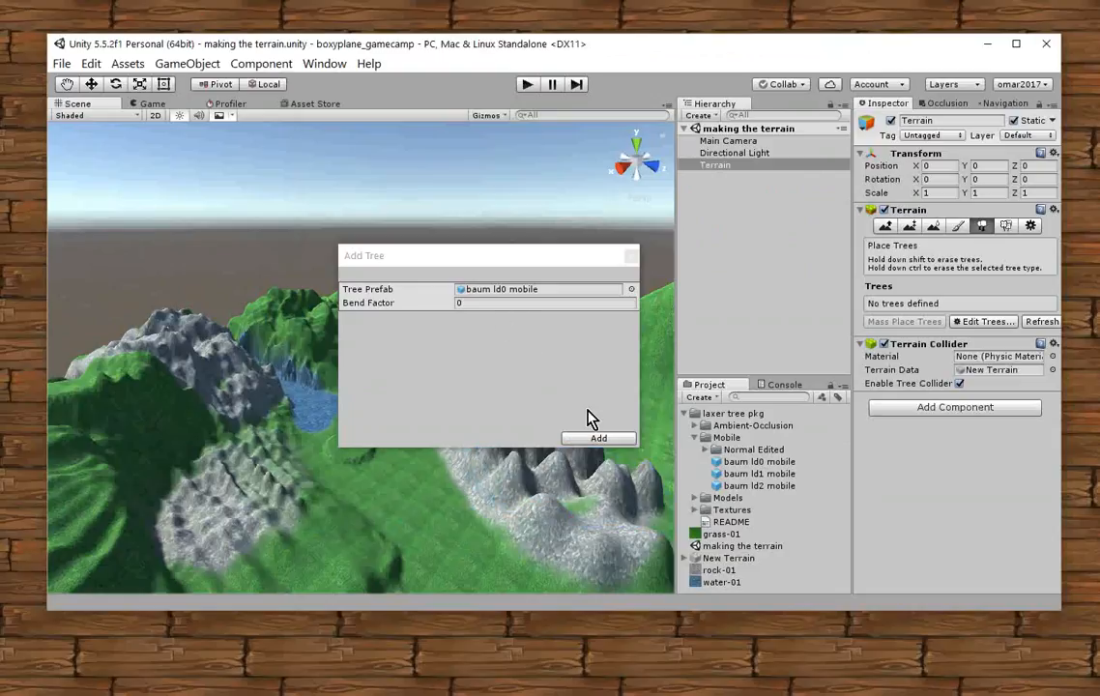
pyautogui.click(599, 440)
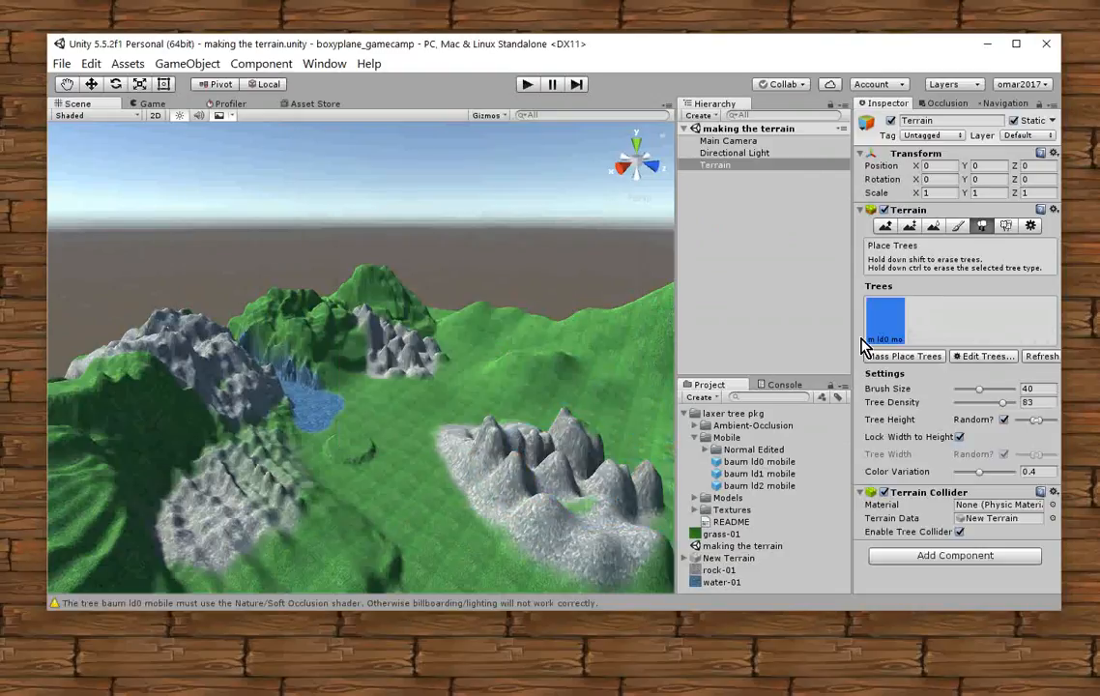
# Add the baum ld1 mobile prefab as another paintable tree on the Terrain.
pyautogui.click(976, 361)
pyautogui.click(983, 364)
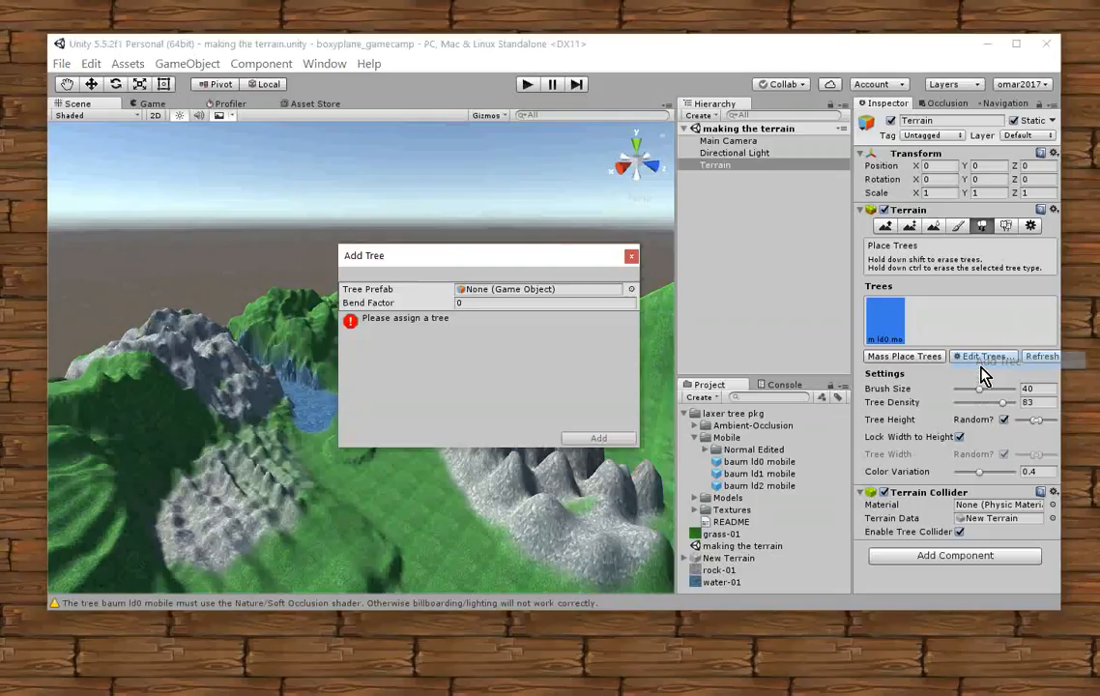
pyautogui.click(631, 289)
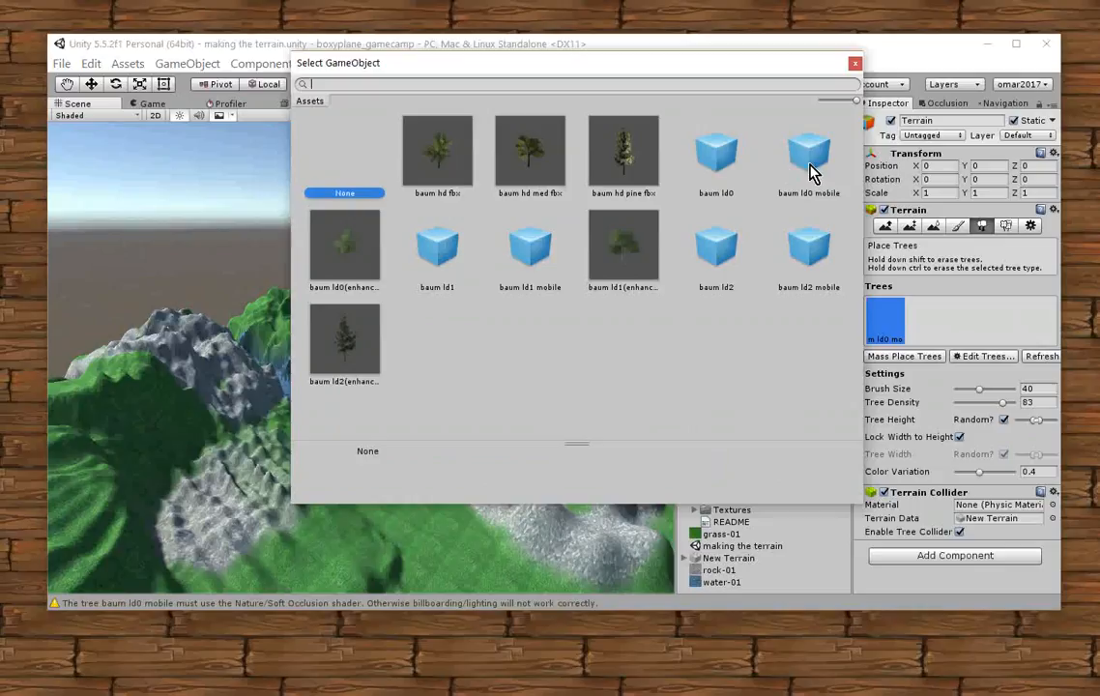
pyautogui.doubleClick(530, 245)
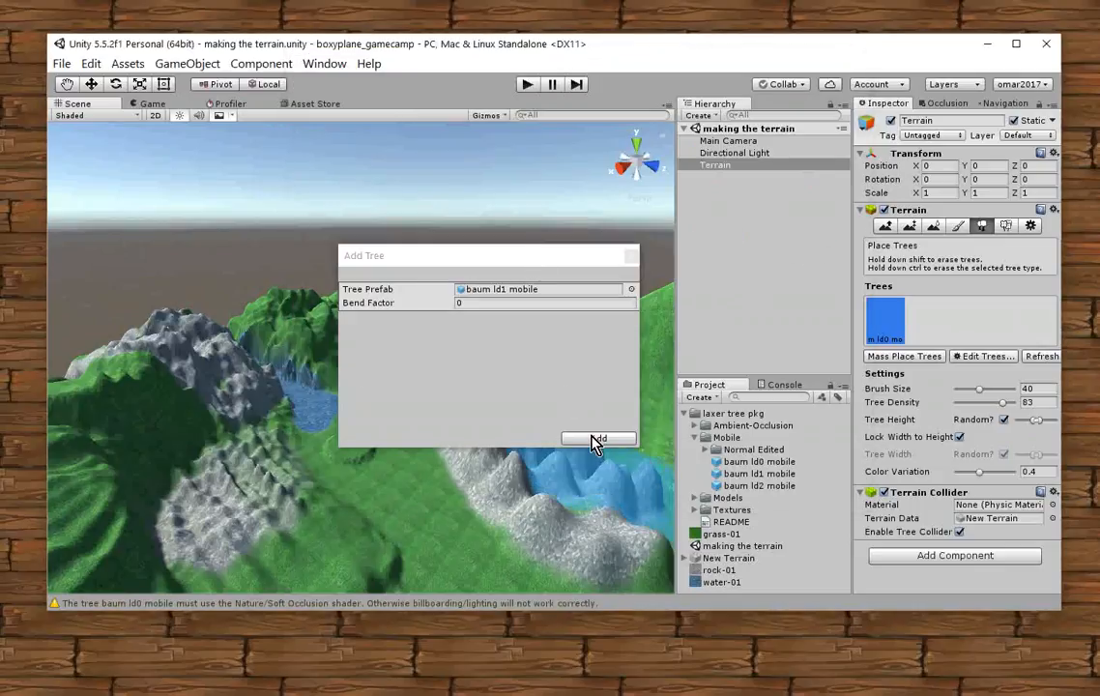
pyautogui.click(594, 439)
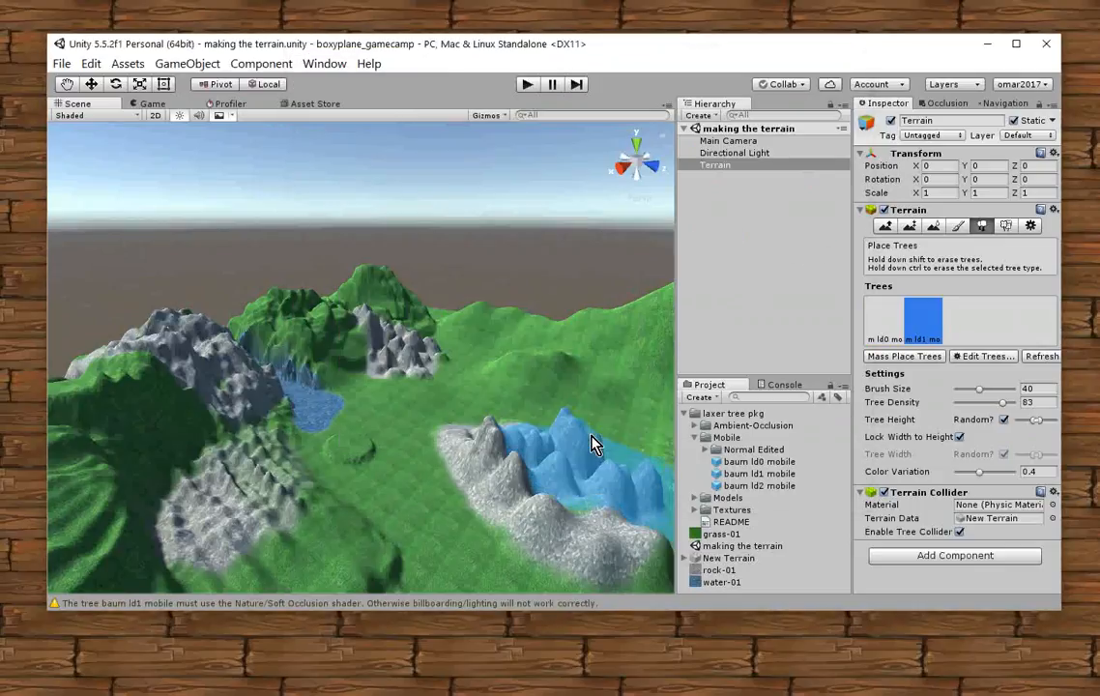
# Add the baum ld2 mobile prefab as a third paintable tree on the Terrain.
pyautogui.click(978, 360)
pyautogui.click(984, 363)
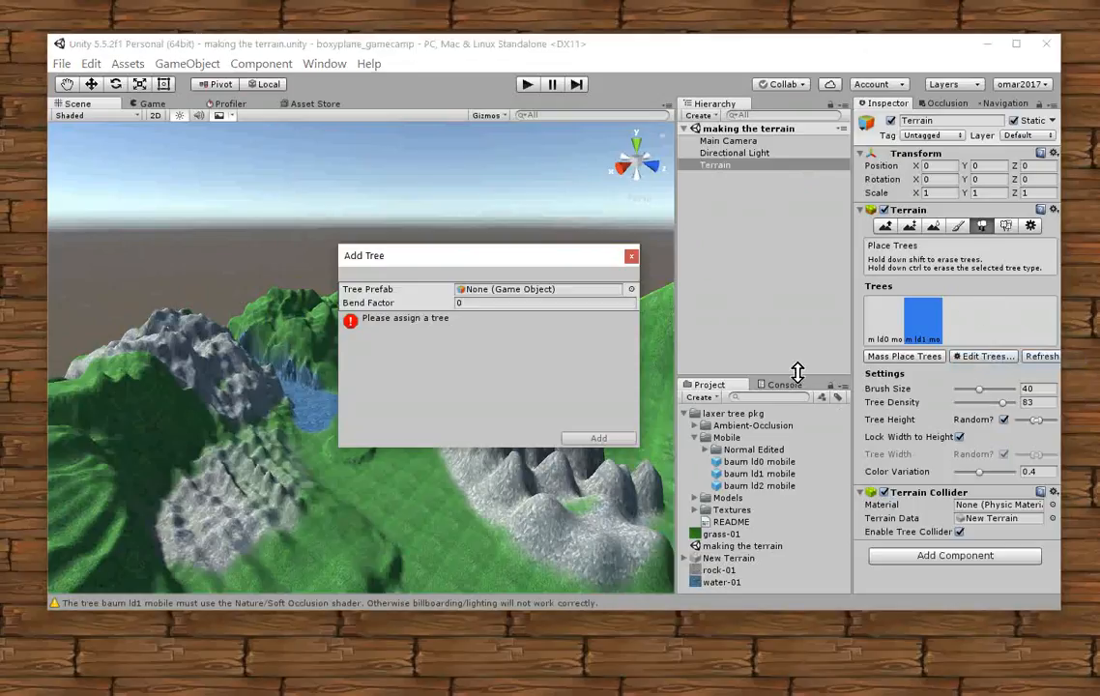
pyautogui.click(631, 289)
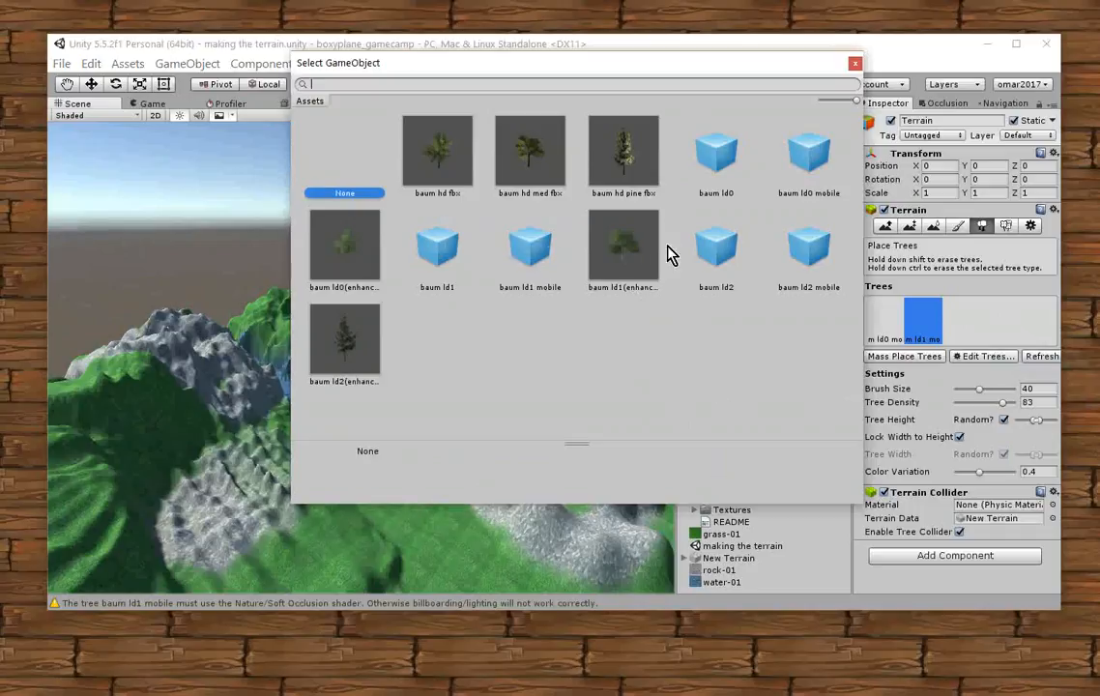
pyautogui.click(809, 248)
pyautogui.doubleClick(809, 247)
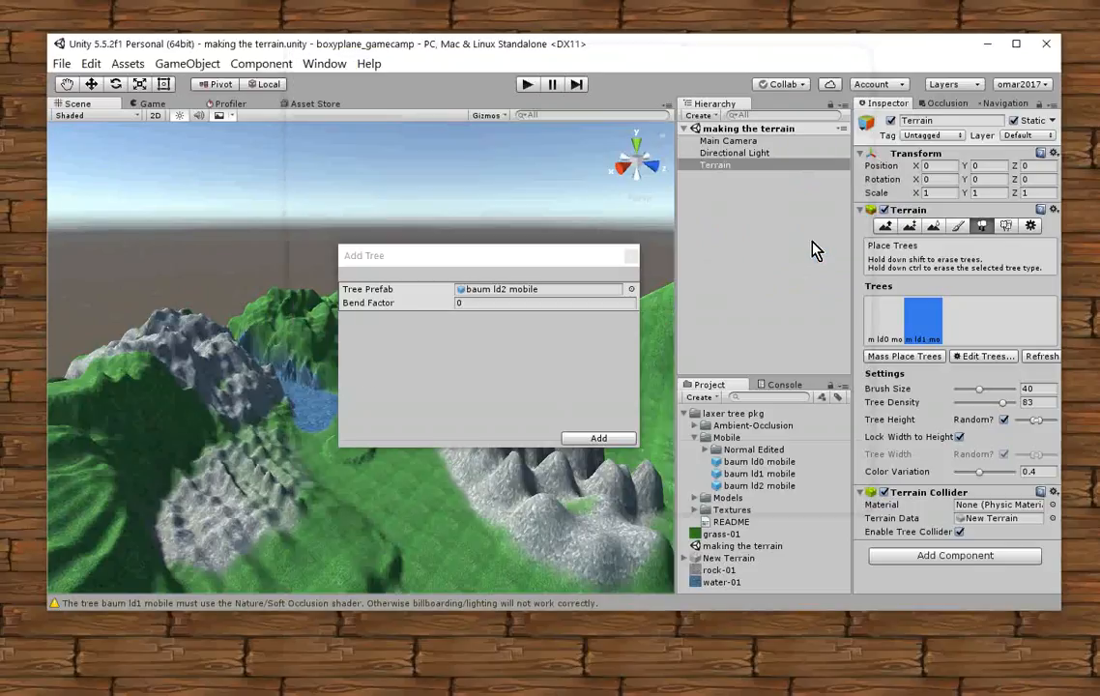
pyautogui.click(592, 440)
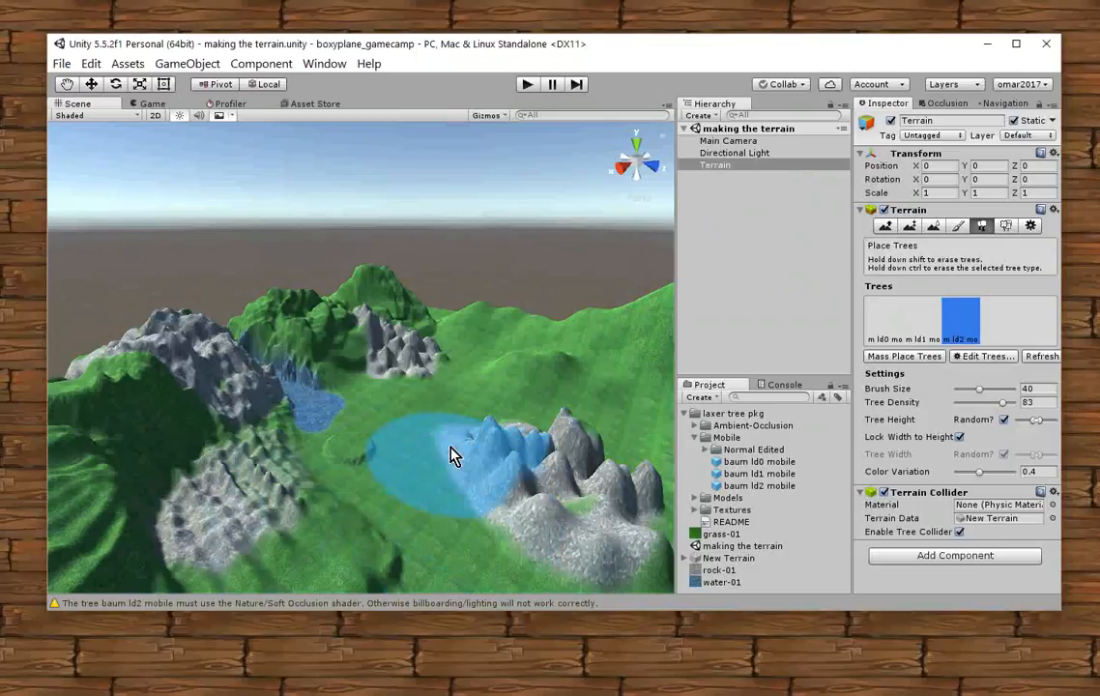
# Set the tree placement brush size to 20.
pyautogui.scroll(-6, 448, 458)
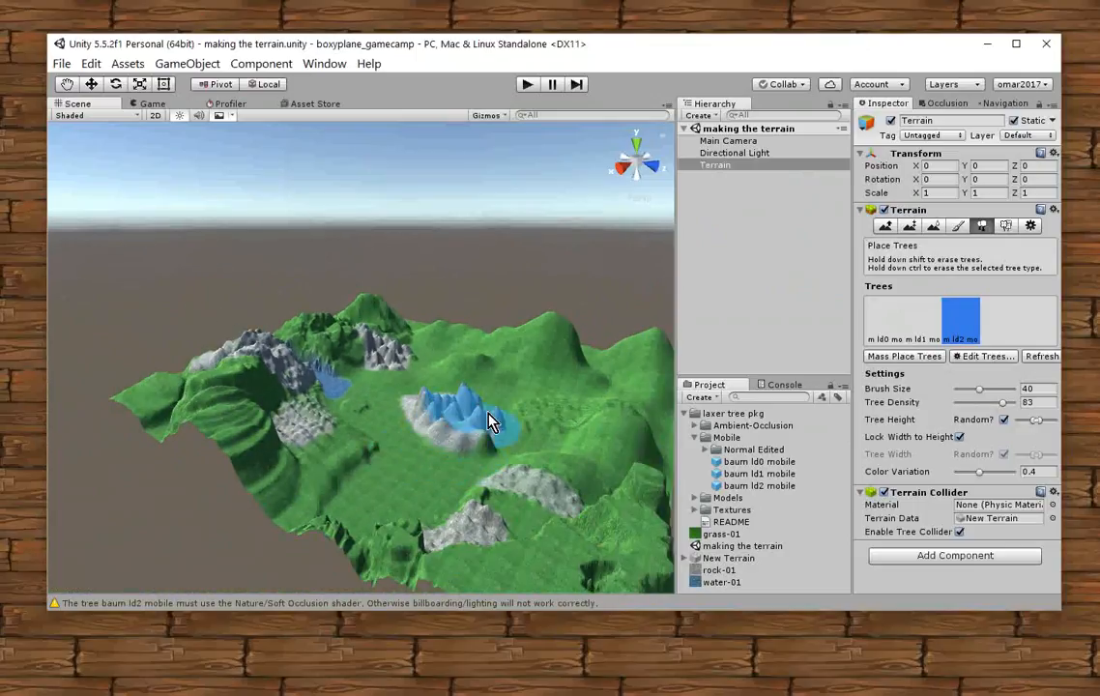
pyautogui.press('alt')
pyautogui.moveTo(529, 439); pyautogui.dragTo(538, 447, button='right')
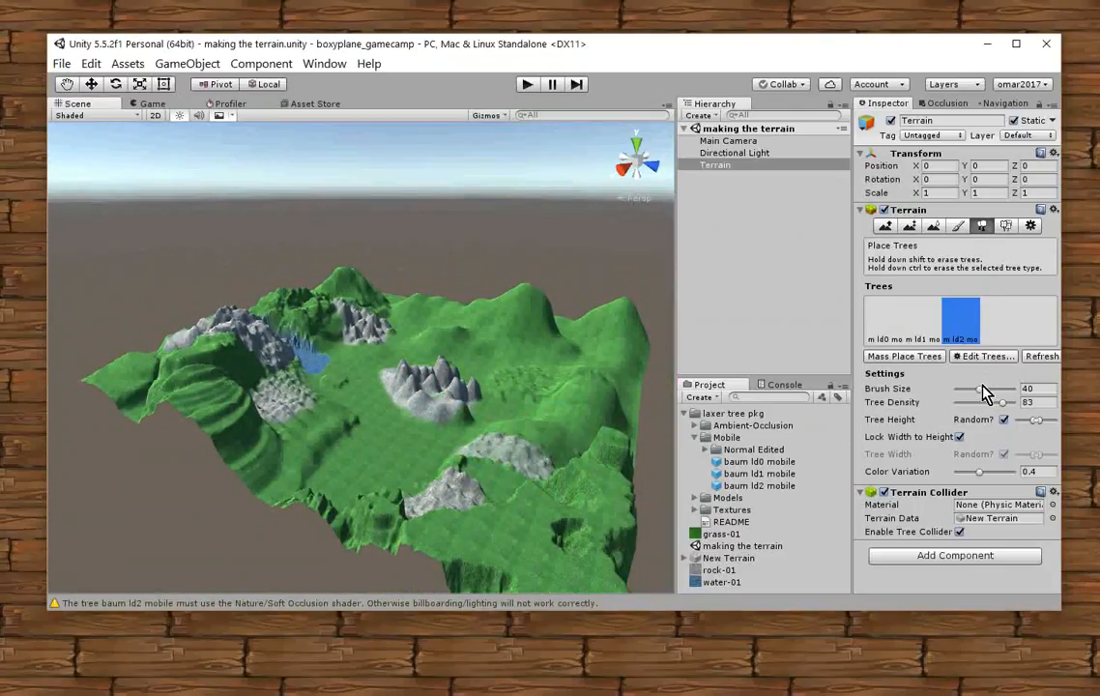
pyautogui.moveTo(979, 388); pyautogui.dragTo(968, 388)
# Paint baum ld0 mobile trees on the grass beside the large rock ridge and baum ld1 mobile trees between them and the lake.
pyautogui.click(875, 332)
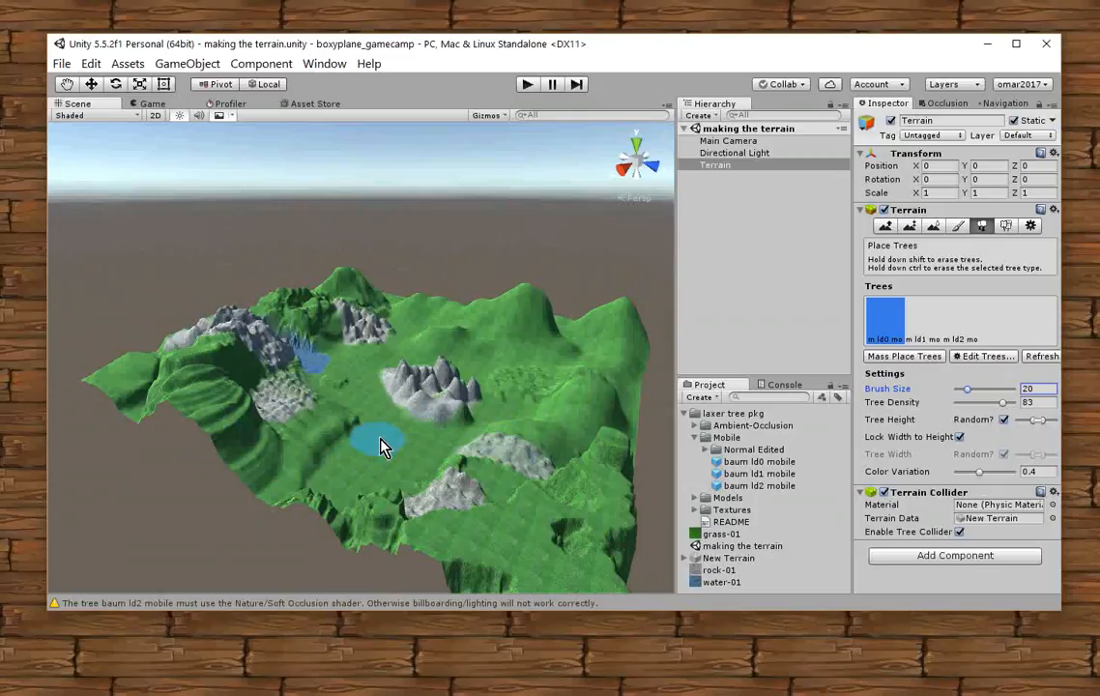
pyautogui.scroll(6, 385, 458)
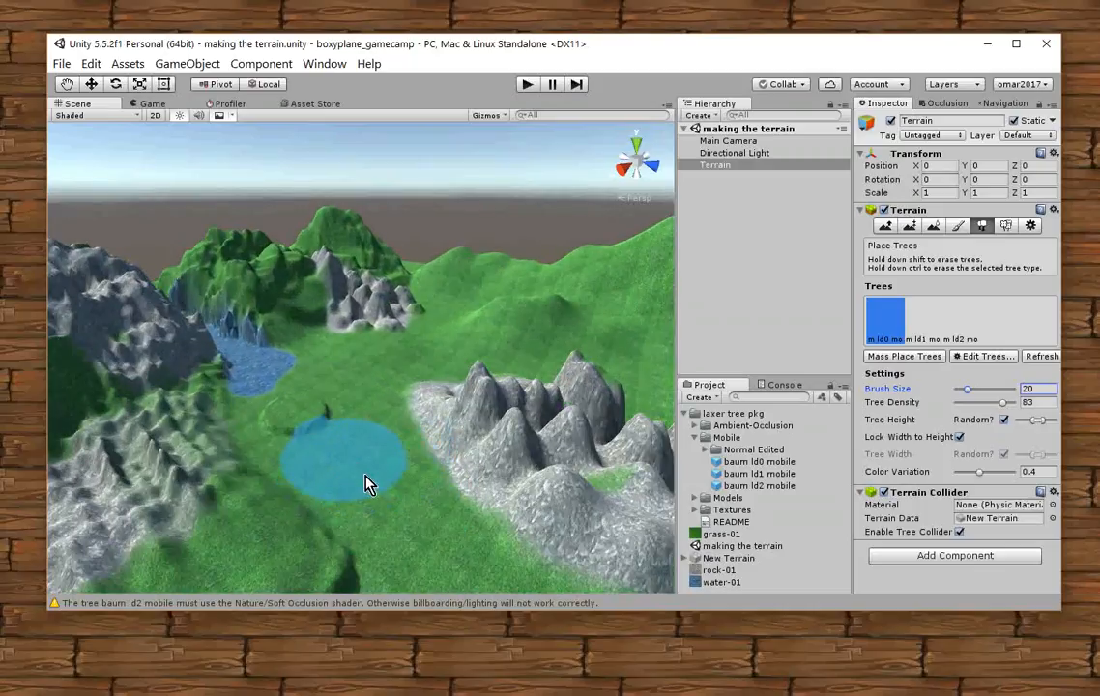
pyautogui.moveTo(368, 483)
pyautogui.mouseDown()
pyautogui.moveTo(400, 523)
pyautogui.moveTo(357, 401)
pyautogui.mouseUp()
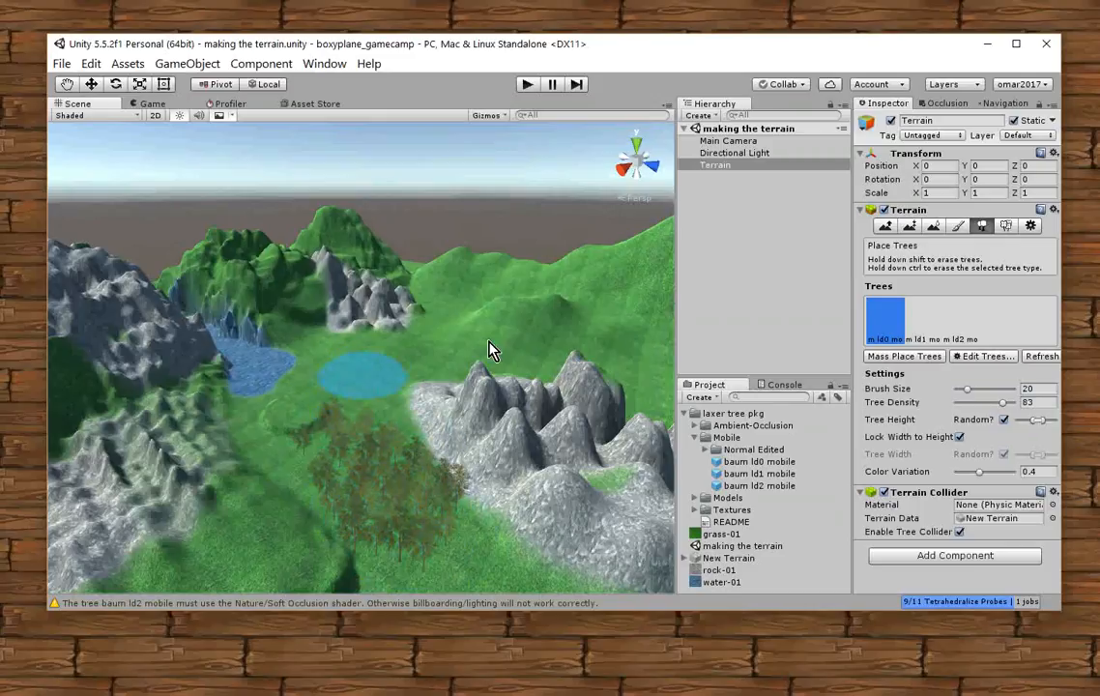
pyautogui.click(925, 319)
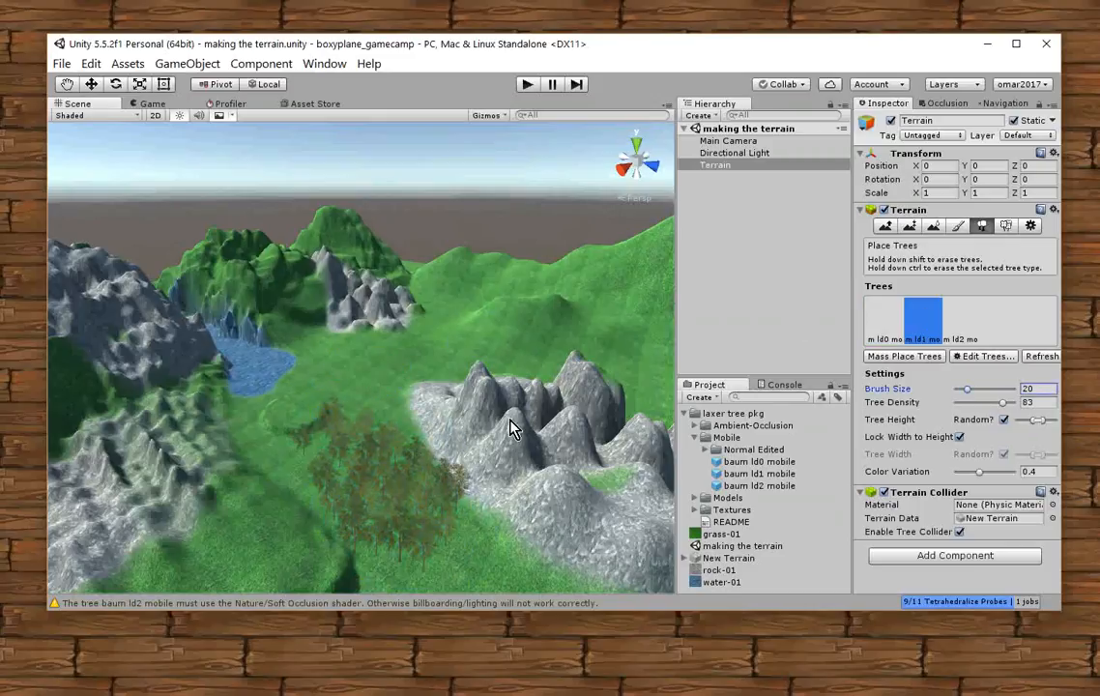
pyautogui.moveTo(377, 433)
pyautogui.mouseDown()
pyautogui.moveTo(326, 432)
pyautogui.moveTo(344, 388)
pyautogui.moveTo(389, 354)
pyautogui.mouseUp()
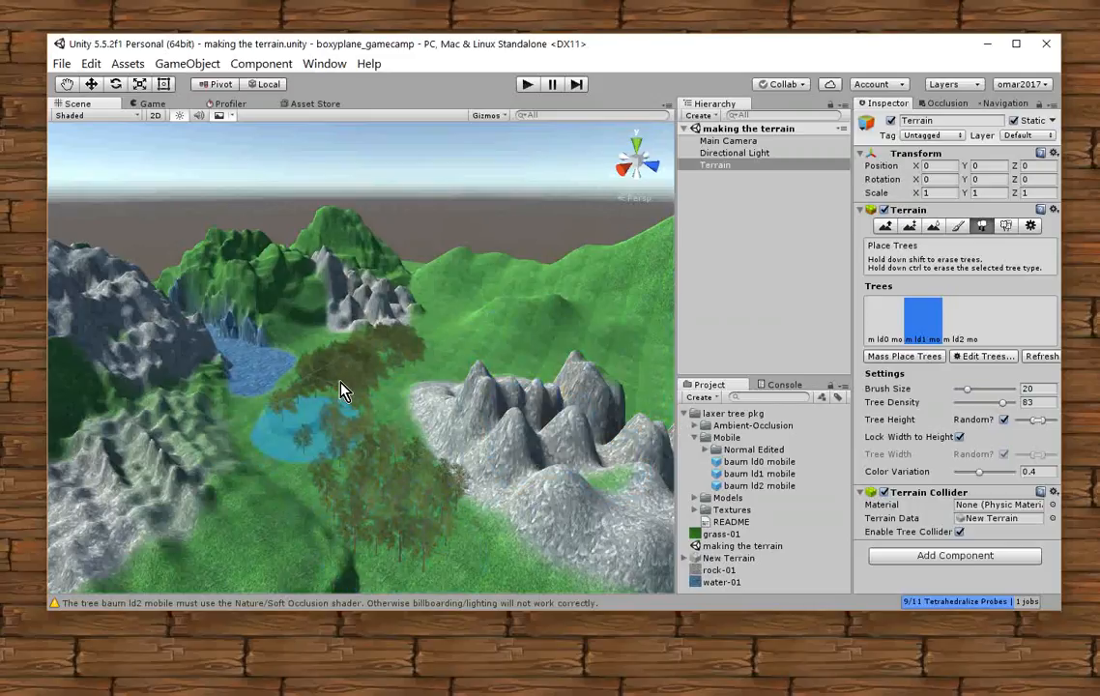
# Mass-place 10000 trees over the terrain without keeping the existing trees.
pyautogui.click(933, 358)
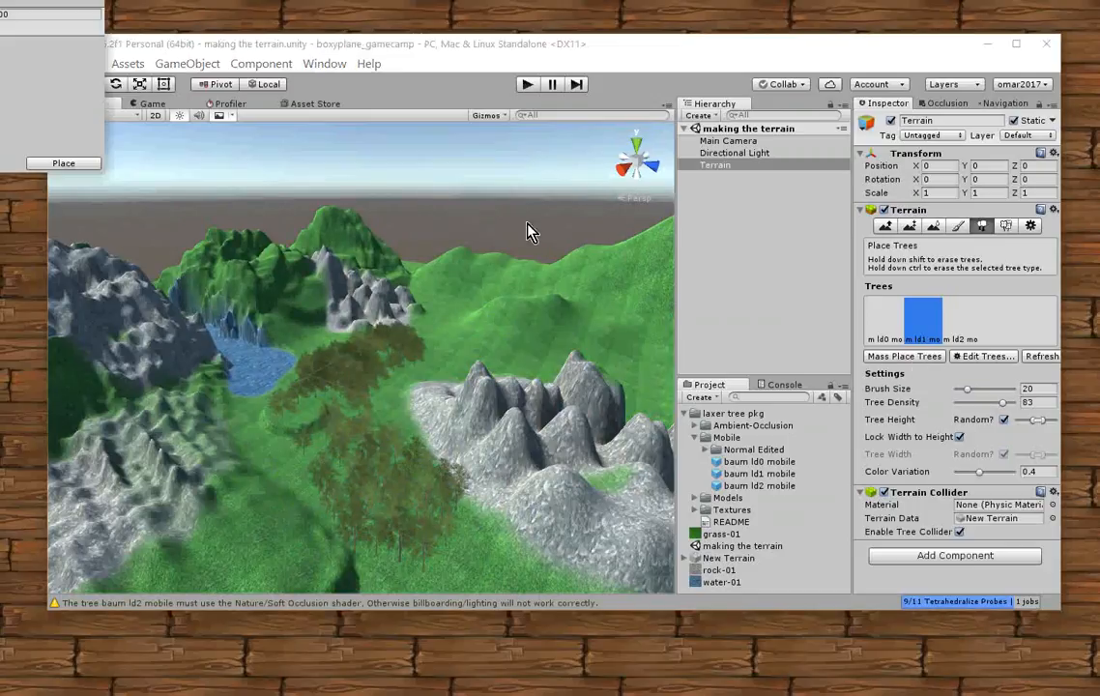
pyautogui.moveTo(1, 1); pyautogui.dragTo(249, 116)
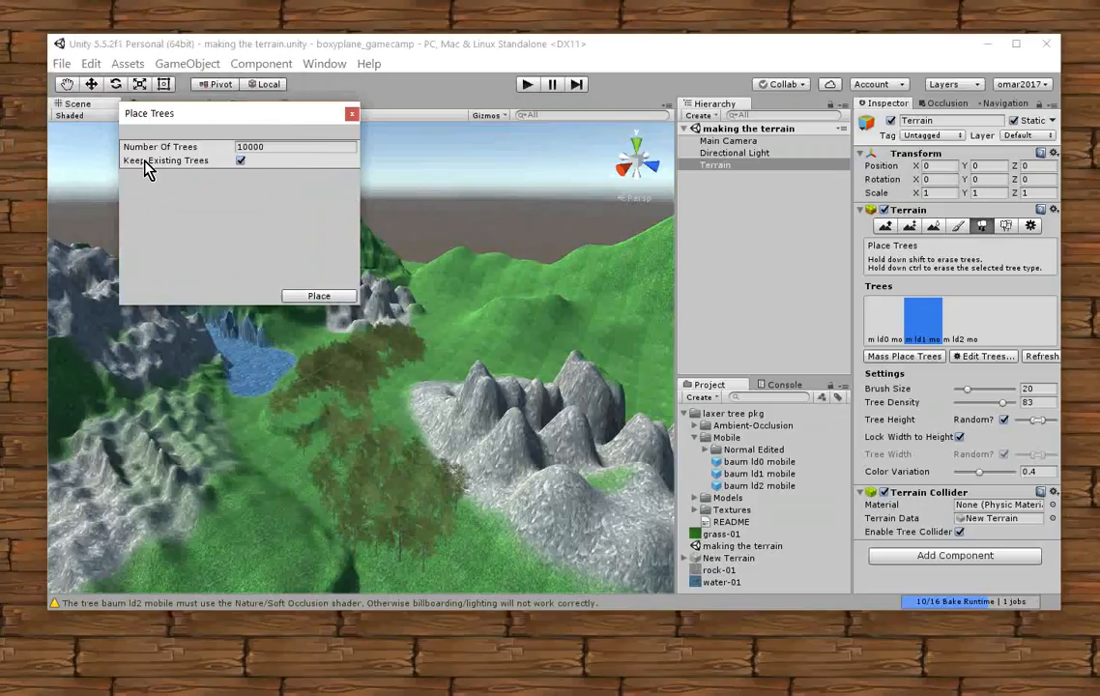
pyautogui.click(241, 162)
pyautogui.click(301, 300)
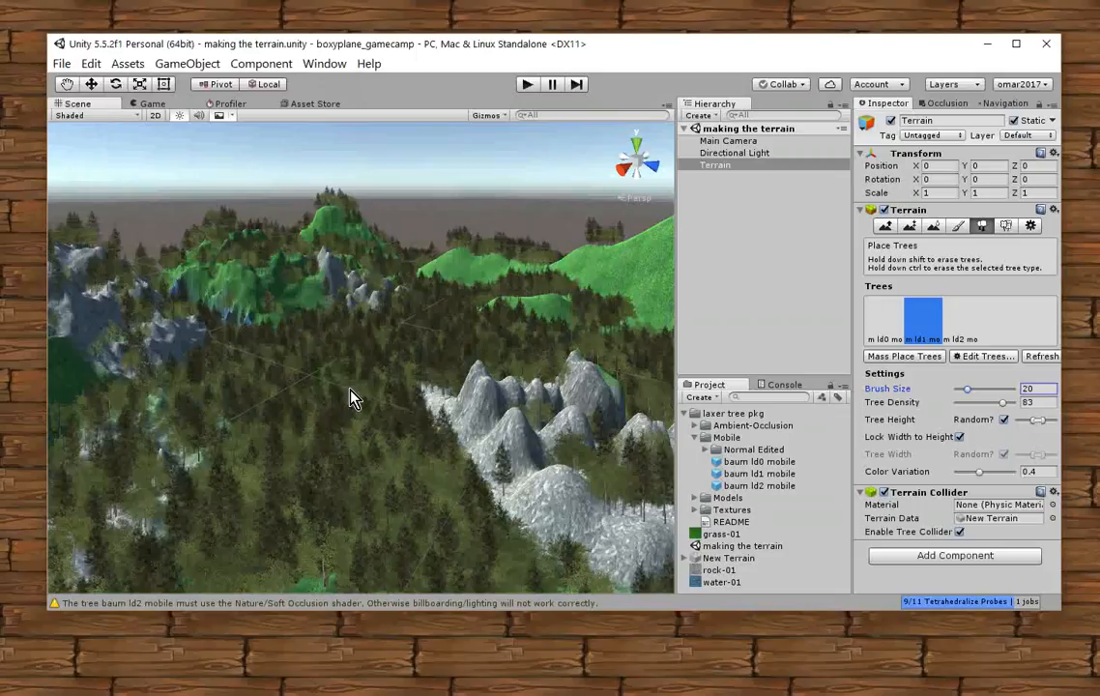
# Mass-place 1000 trees over the terrain with Keep Existing Trees turned off.
pyautogui.scroll(-6, 351, 396)
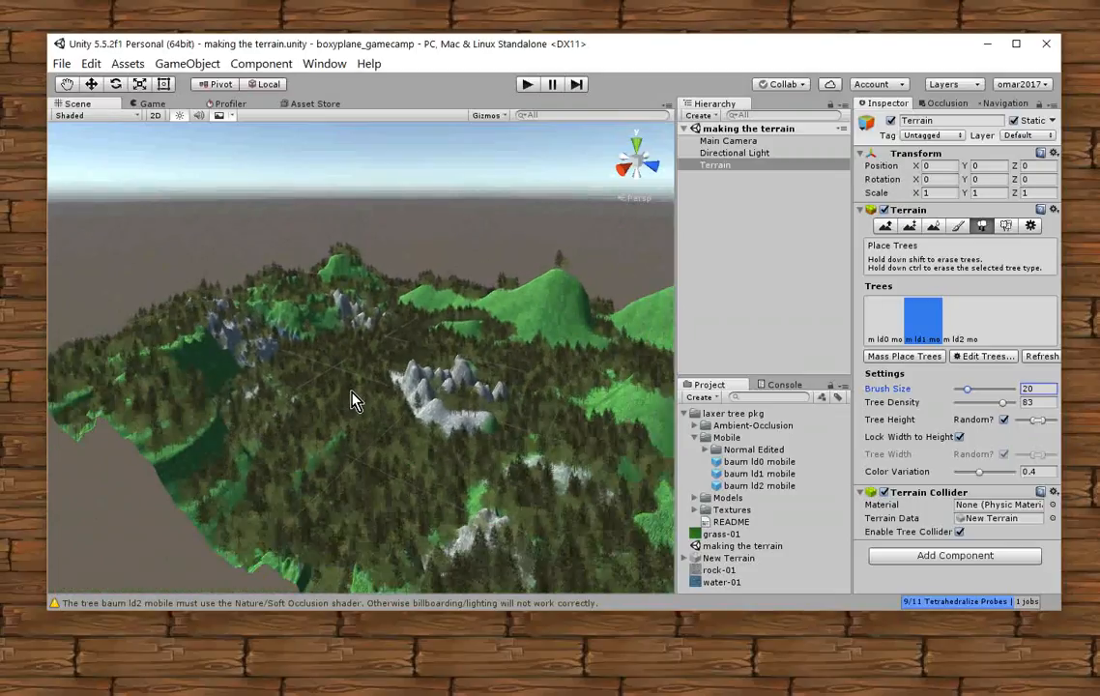
pyautogui.scroll(-5, 355, 399)
pyautogui.scroll(5, 365, 406)
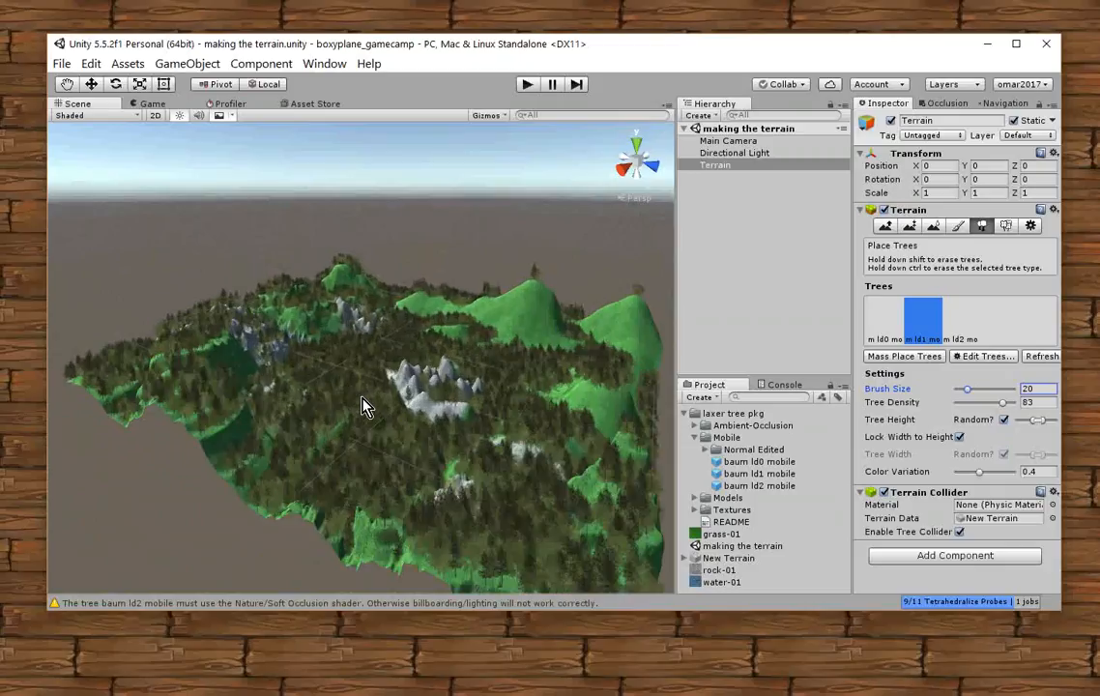
pyautogui.scroll(4, 365, 406)
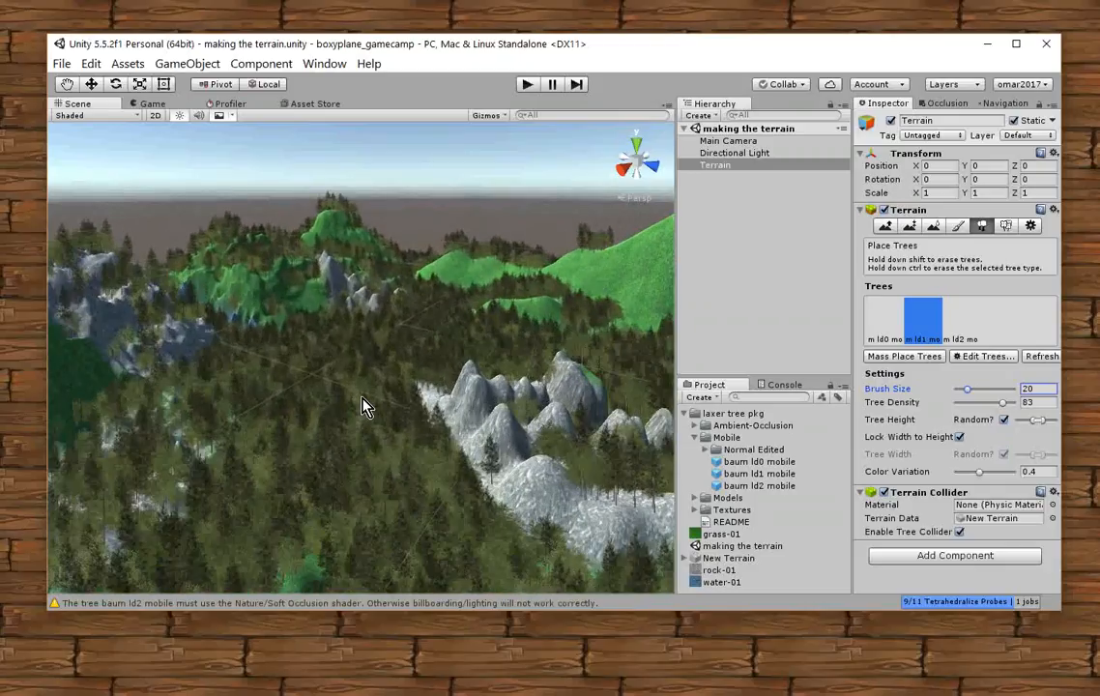
pyautogui.scroll(-4, 365, 406)
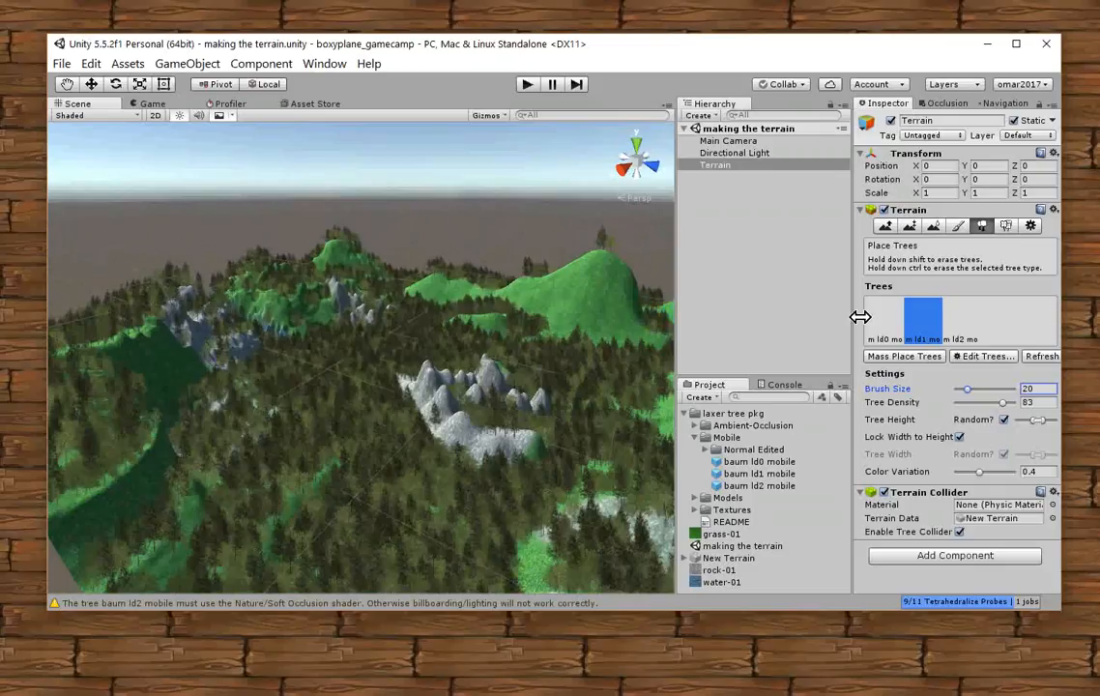
pyautogui.click(896, 357)
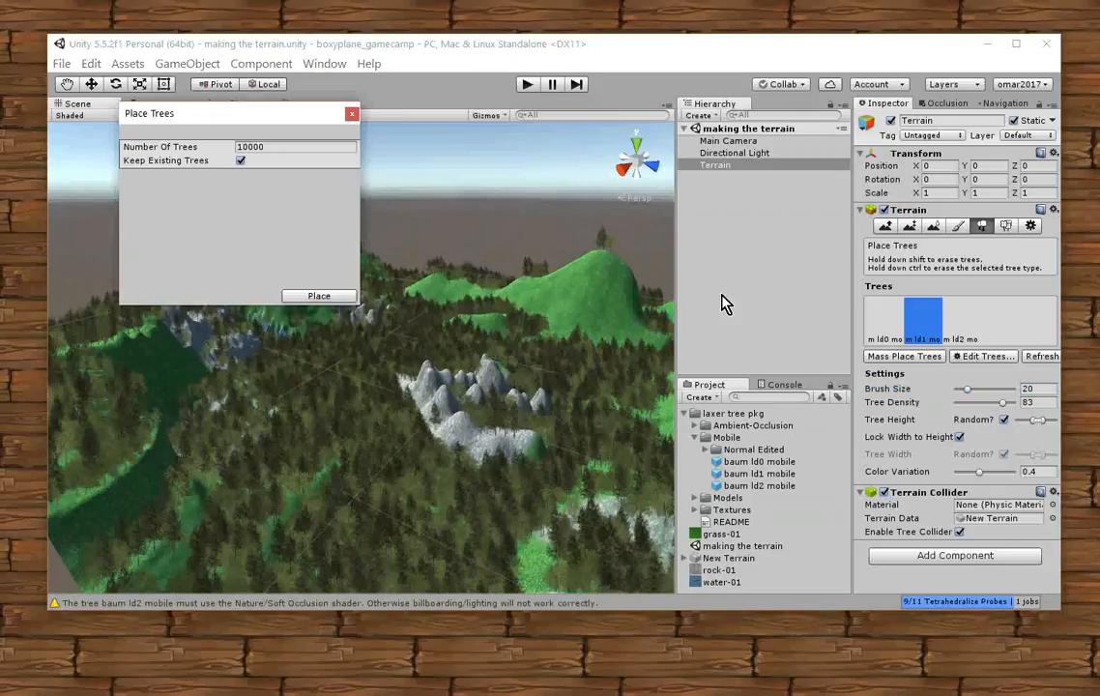
pyautogui.click(240, 161)
pyautogui.click(286, 147)
pyautogui.write('1')
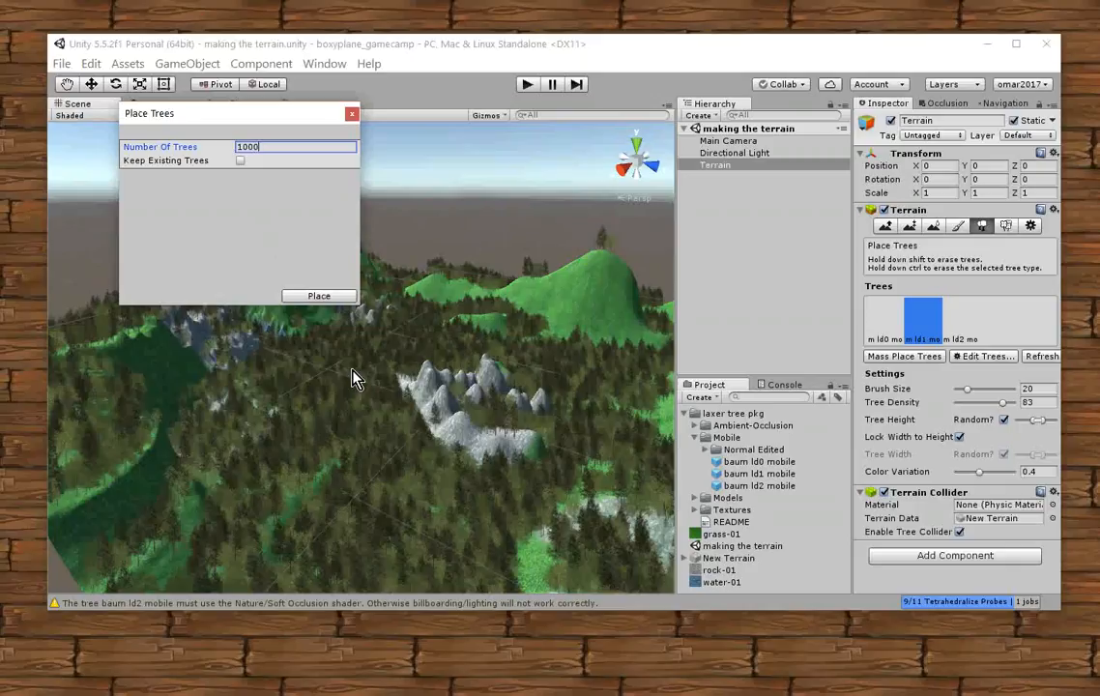
pyautogui.click(326, 297)
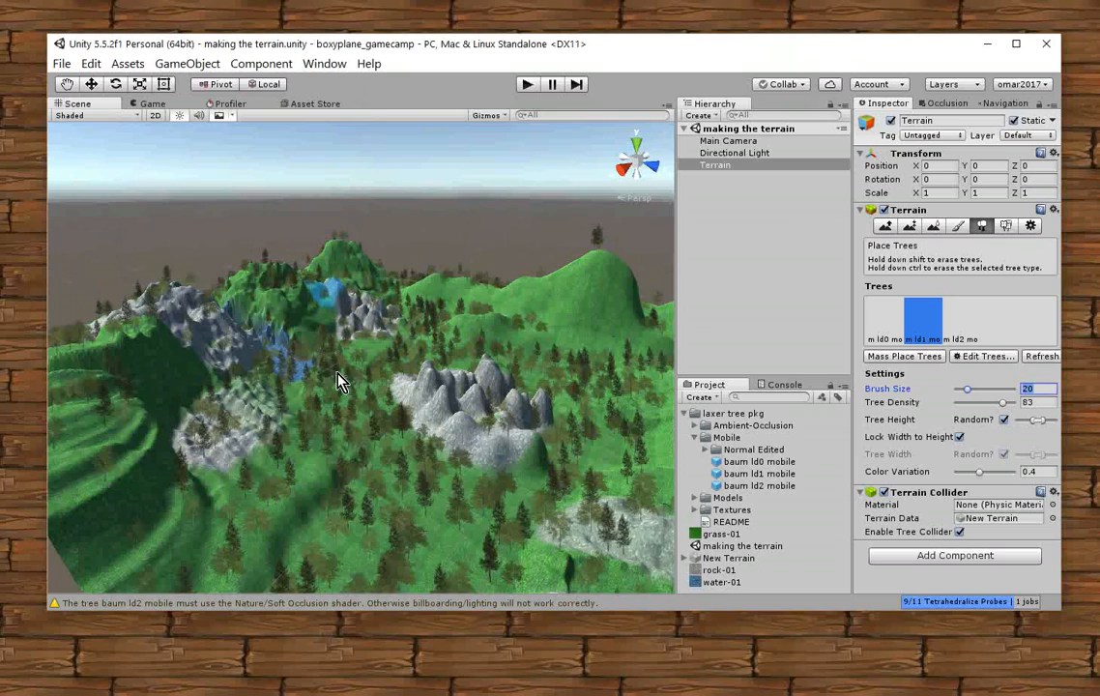
# Inspect the density and distribution of the placed trees, both close up and across the whole terrain.
pyautogui.scroll(5, 436, 504)
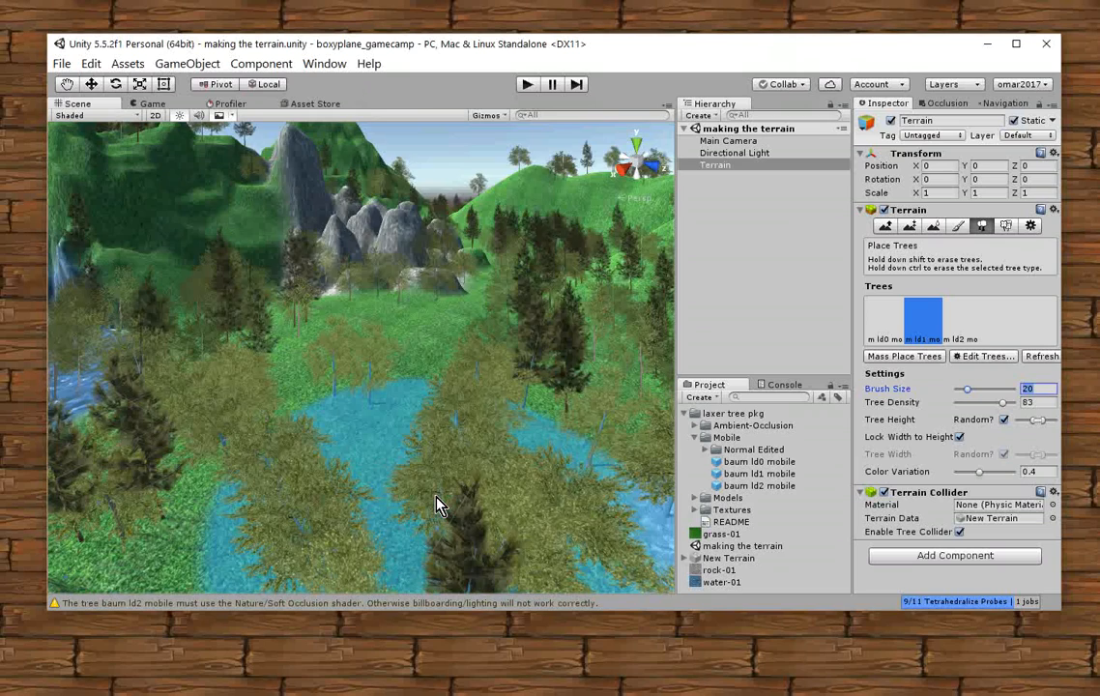
pyautogui.scroll(-6, 436, 503)
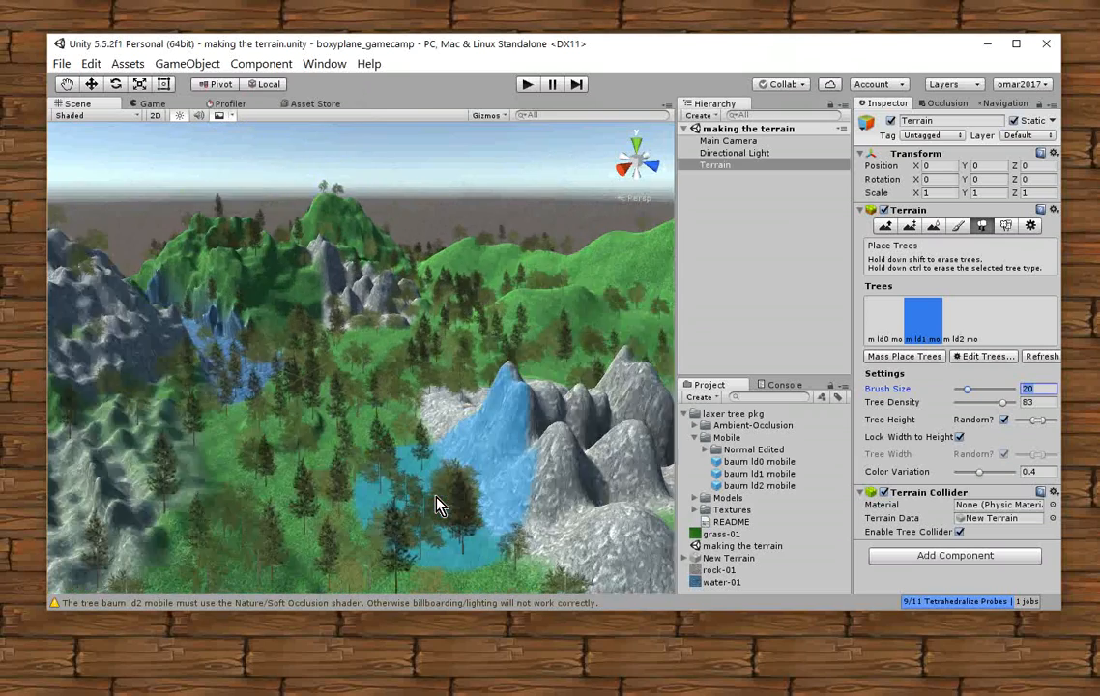
pyautogui.scroll(-5, 437, 503)
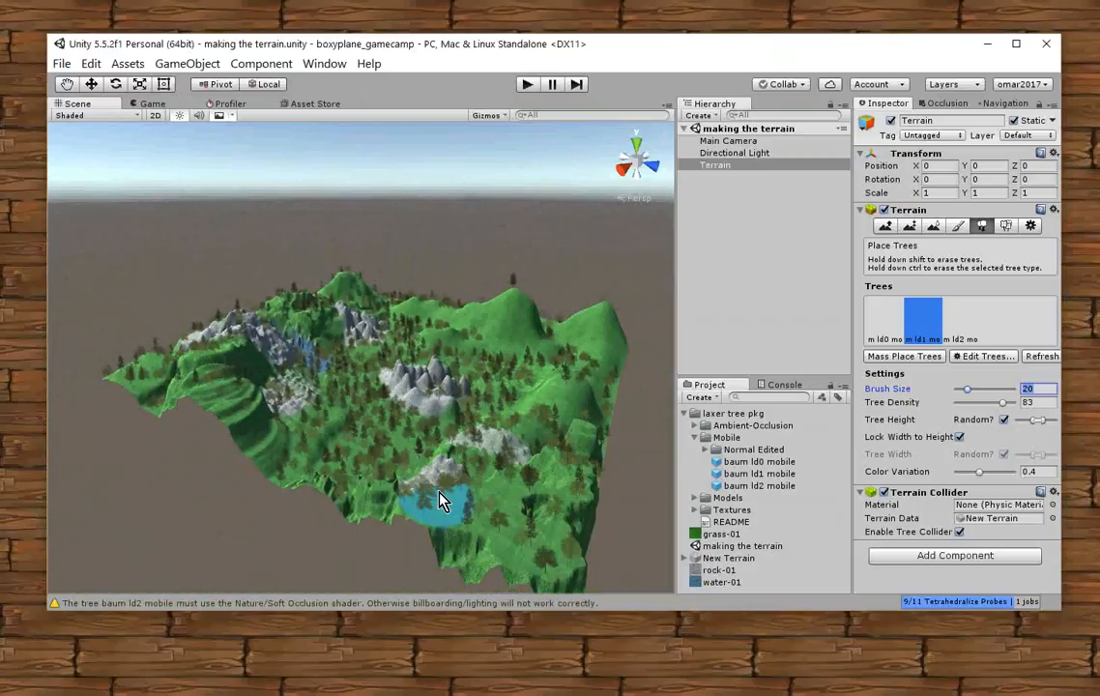
pyautogui.scroll(2, 446, 442)
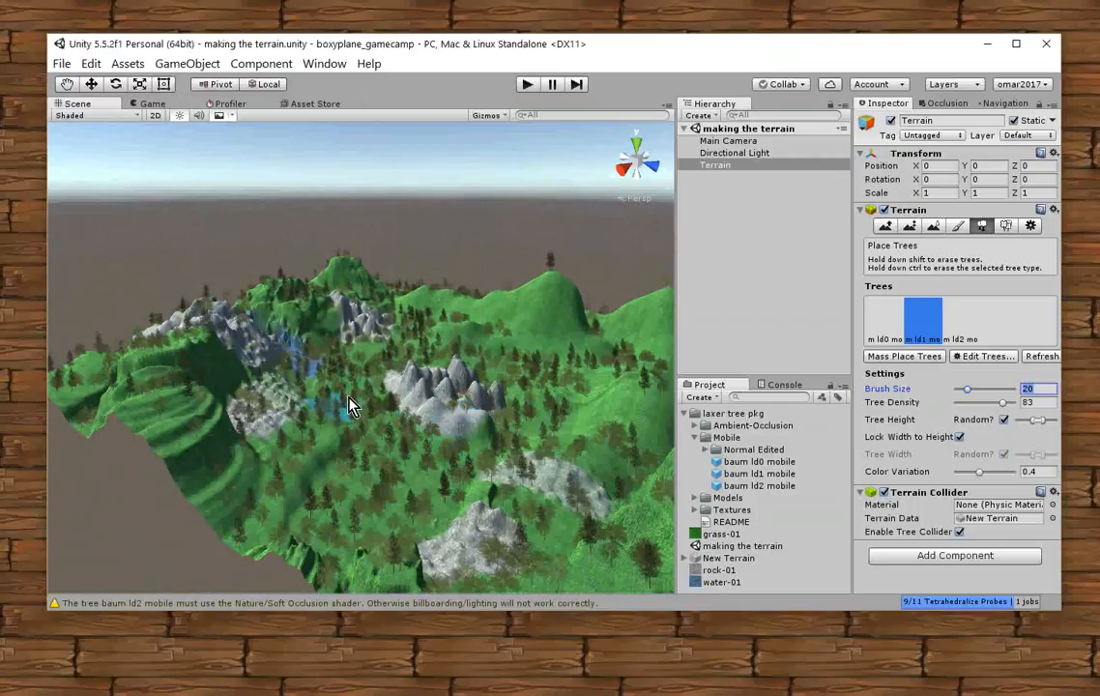
pyautogui.scroll(-4, 448, 429)
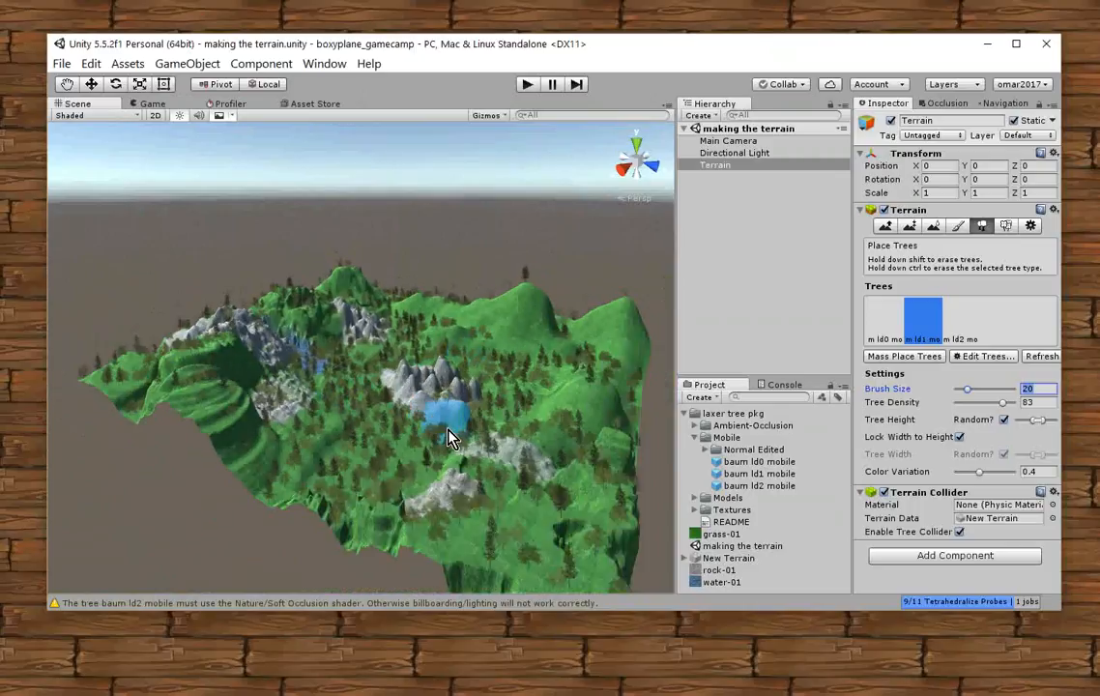
pyautogui.scroll(5, 448, 429)
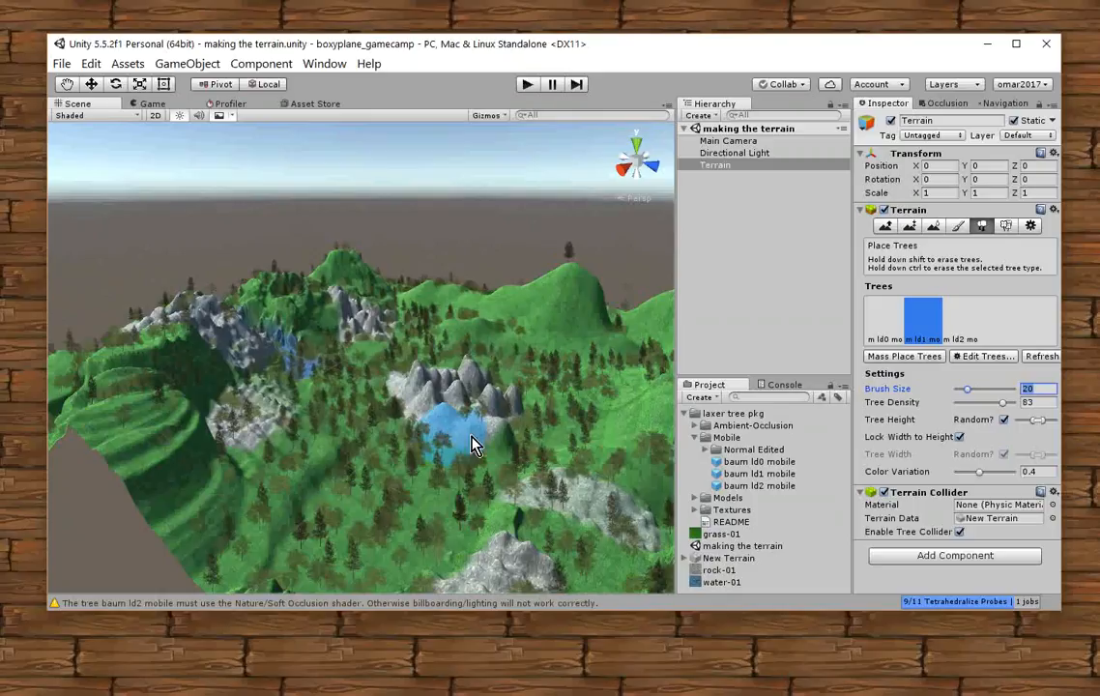